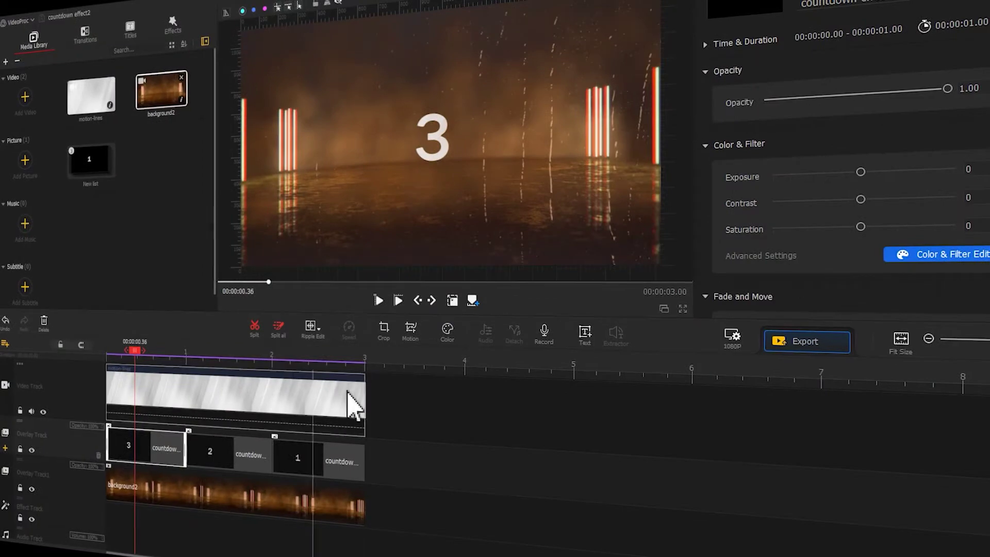
# Step: Apply the Zoom Out motion to the 3, with keyframe 1 rotated 25° and keyframe 2 at 0.6 s
pyautogui.click(413, 335)
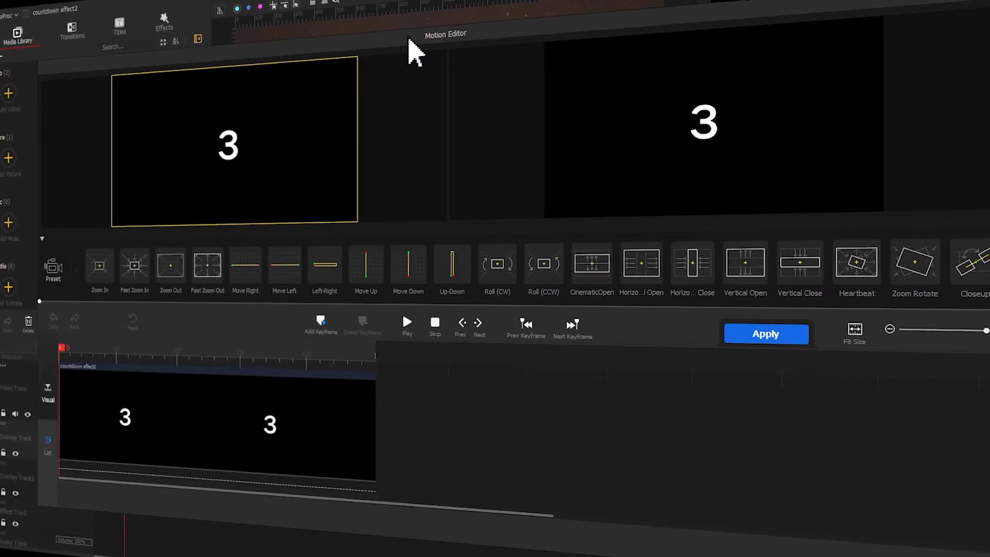
pyautogui.click(170, 273)
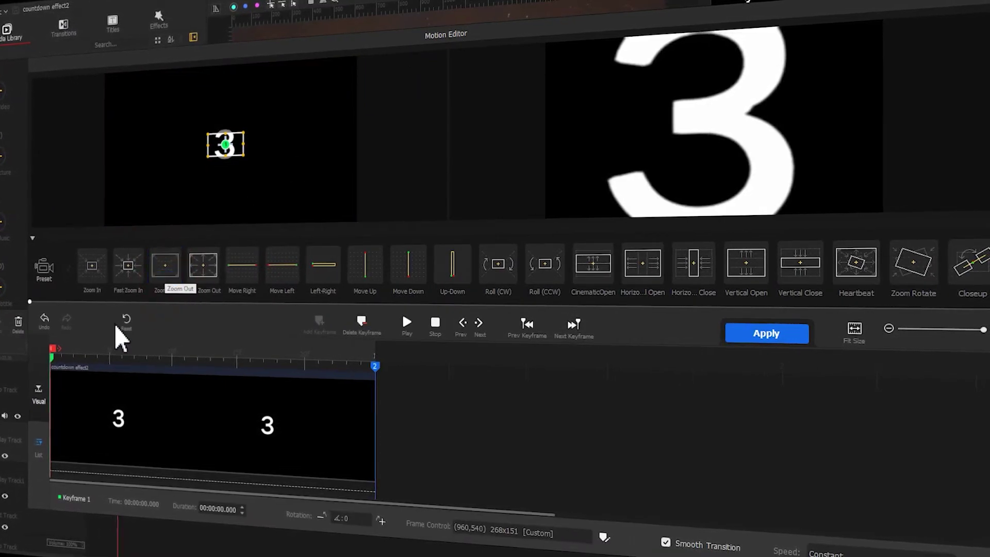
pyautogui.click(48, 360)
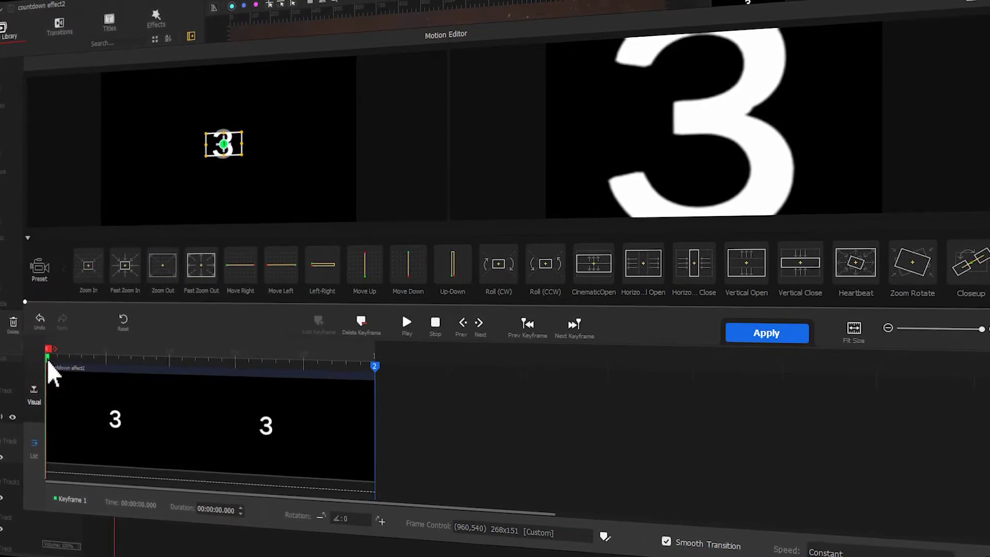
pyautogui.click(341, 517)
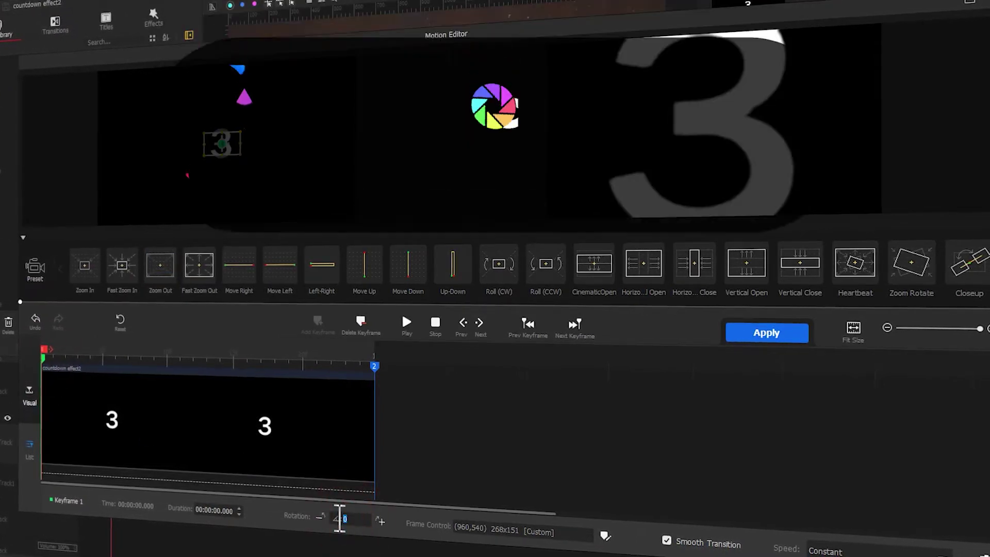
pyautogui.write('25')
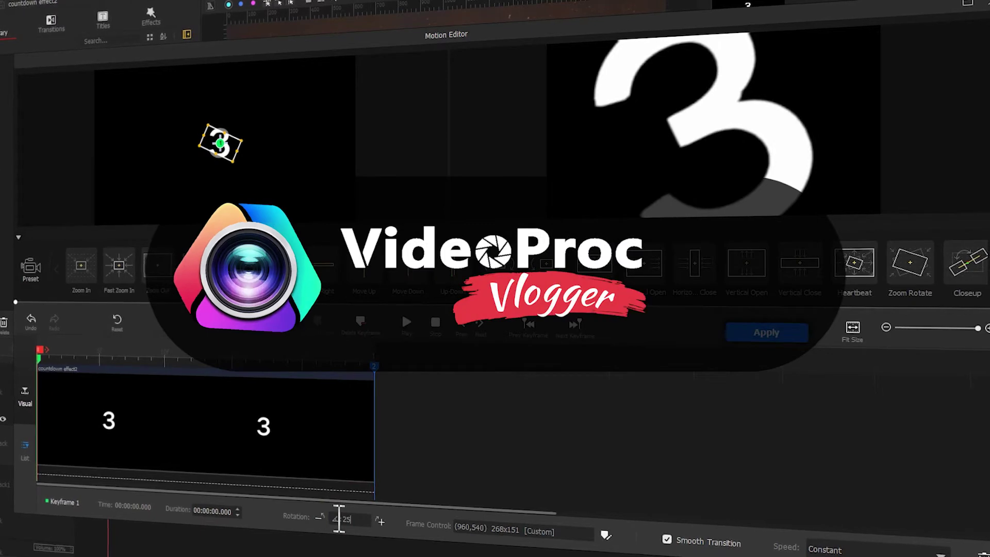
pyautogui.click(374, 367)
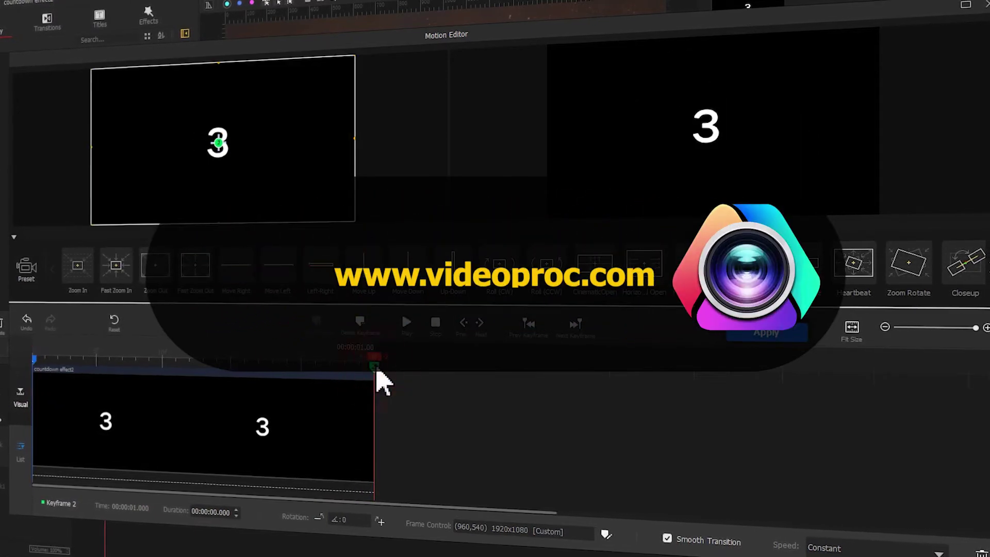
pyautogui.moveTo(375, 367); pyautogui.dragTo(237, 362)
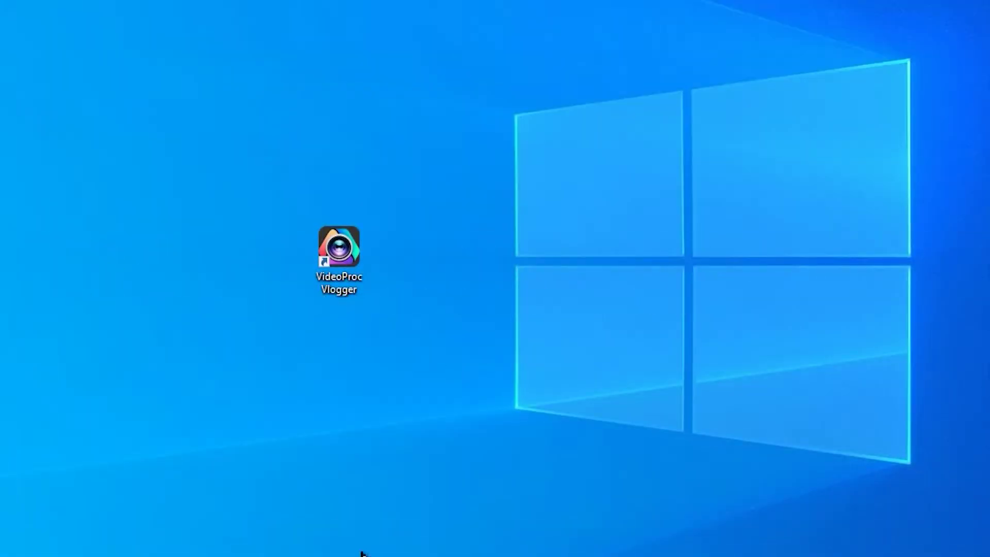
# Step: Launch VideoProc Vlogger and create a new project named 'countdown effect2'
pyautogui.doubleClick(361, 248)
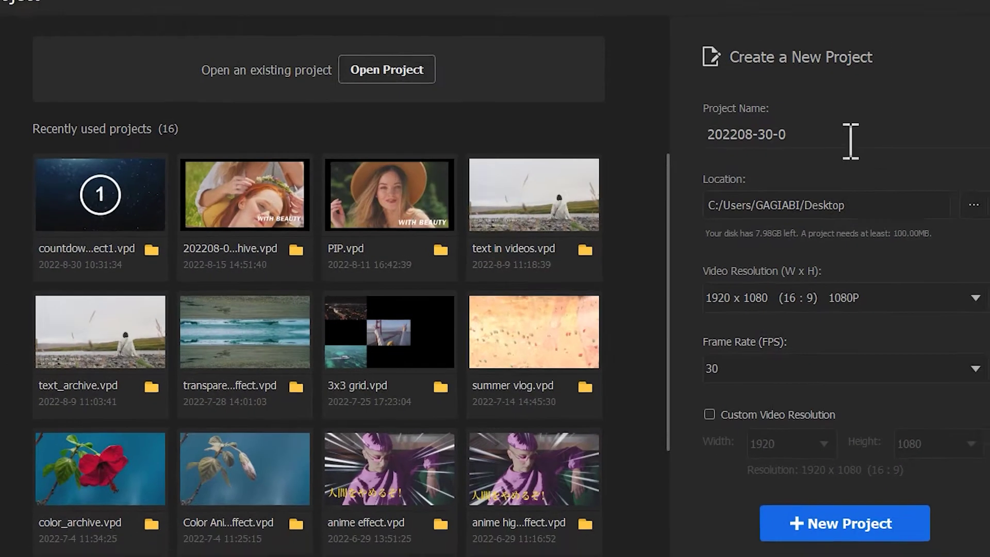
pyautogui.click(818, 150)
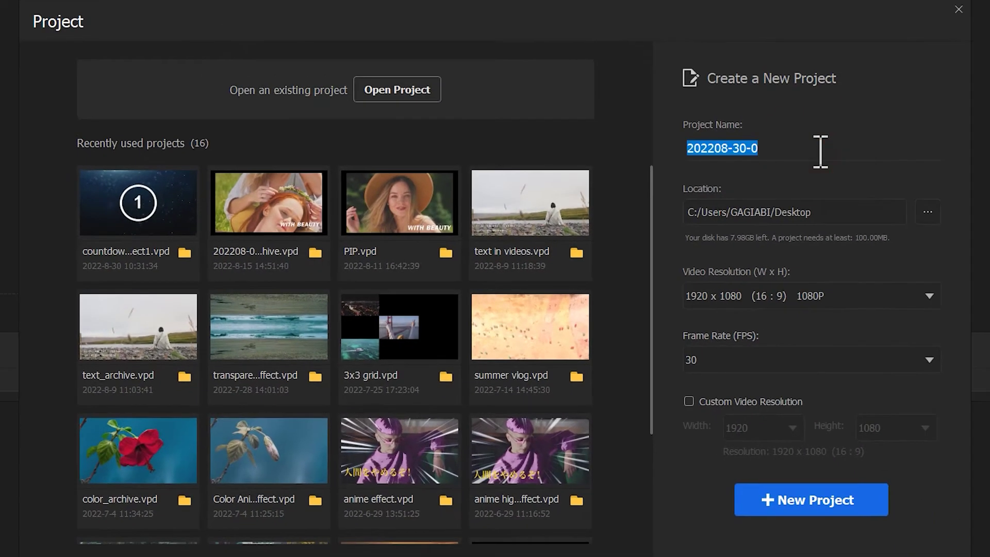
pyautogui.write('countdown effect2')
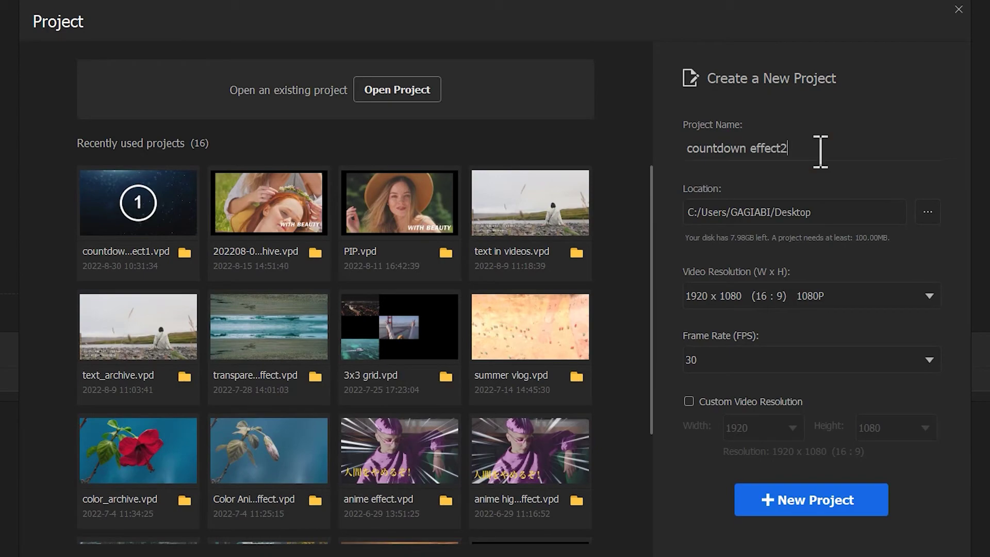
pyautogui.click(775, 496)
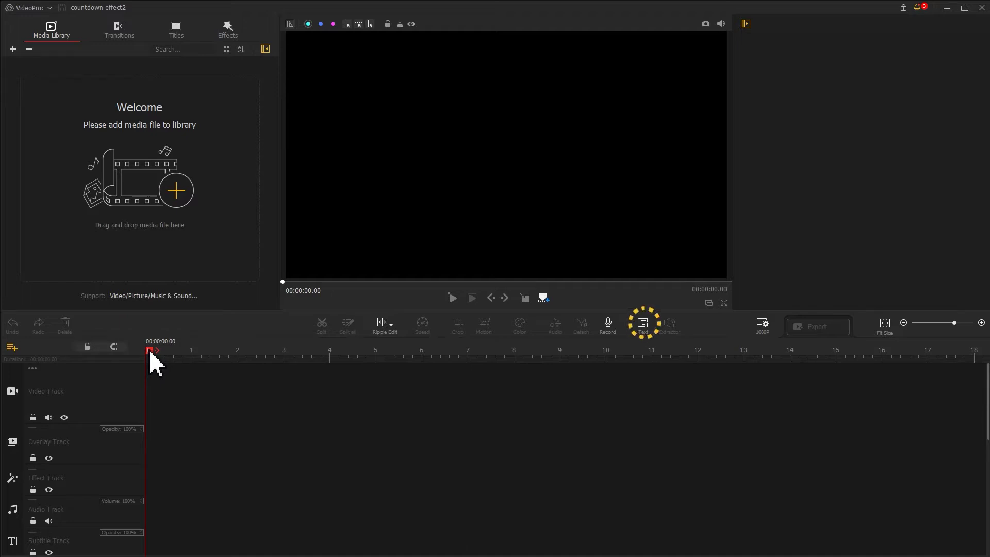
# Step: Add a text title and replace its placeholder text with 3
pyautogui.click(643, 323)
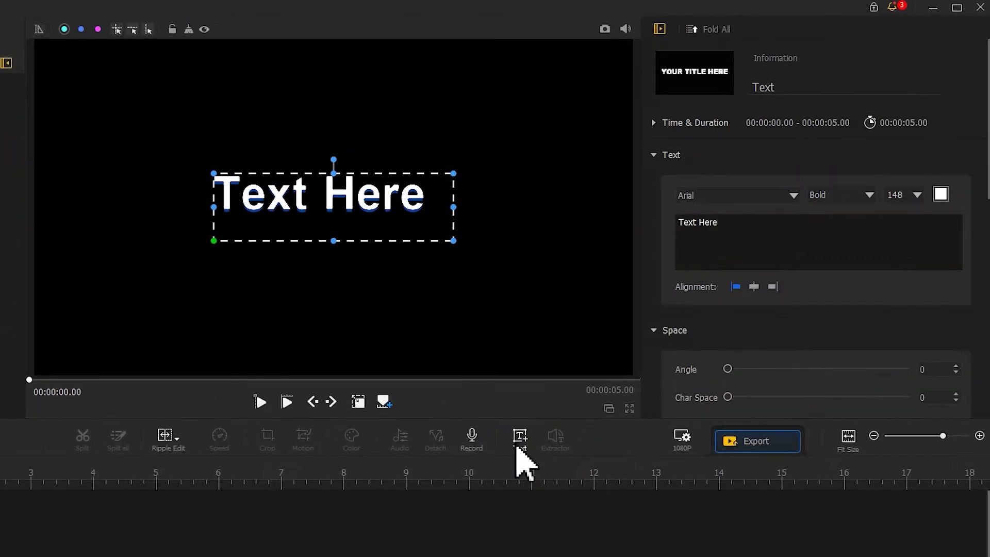
pyautogui.tripleClick(727, 222)
pyautogui.write('3')
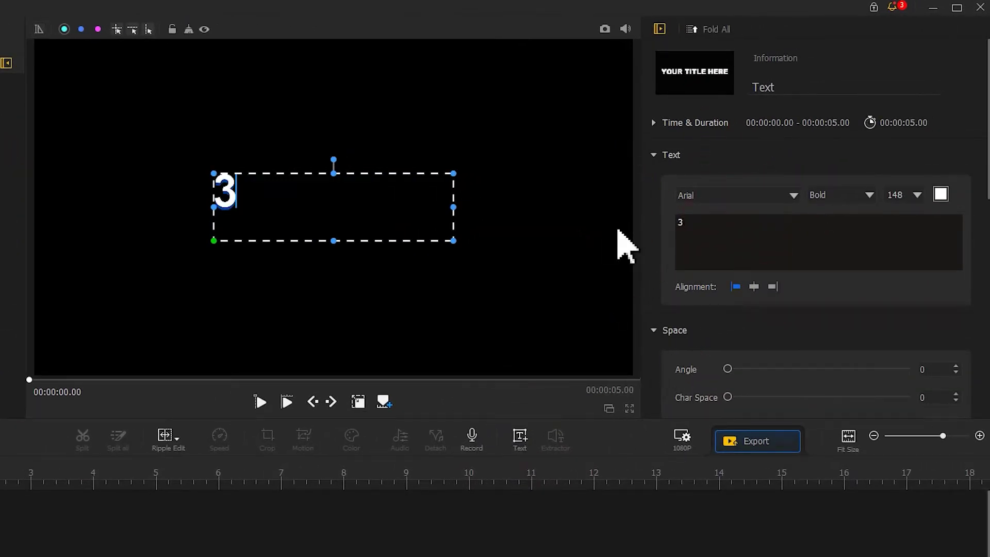
# Step: Set the title to Franklin Gothic Medium, size 300, with text shadow offset 0
pyautogui.click(690, 201)
pyautogui.scroll(-5, 789, 331)
pyautogui.scroll(-10, 789, 331)
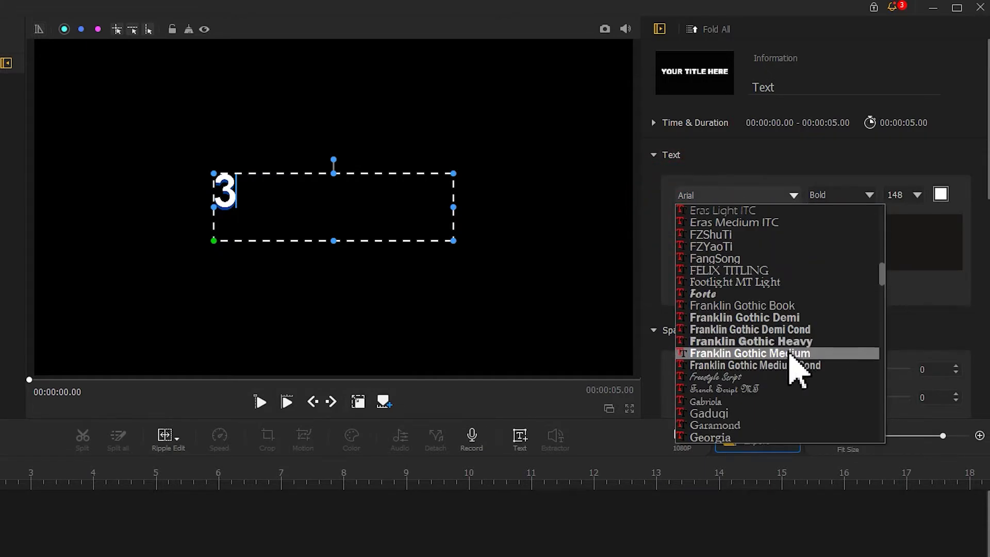
pyautogui.click(789, 353)
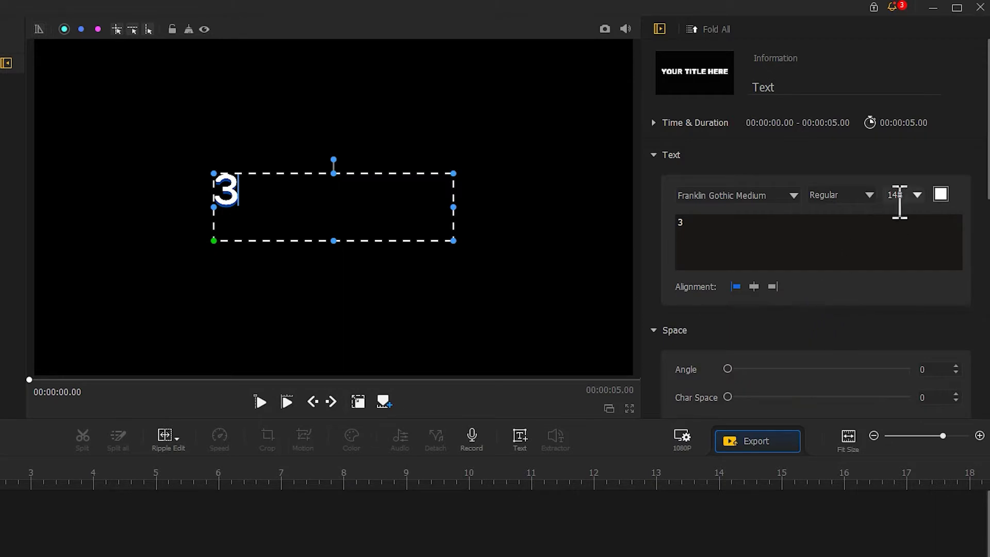
pyautogui.click(900, 195)
pyautogui.write('300')
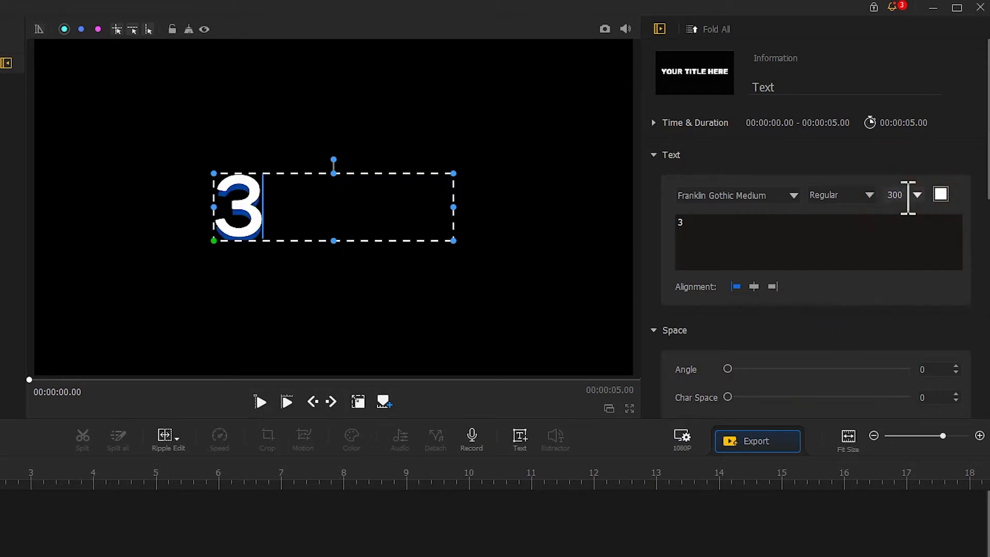
pyautogui.moveTo(986, 154); pyautogui.dragTo(965, 402)
pyautogui.moveTo(756, 250); pyautogui.dragTo(694, 264)
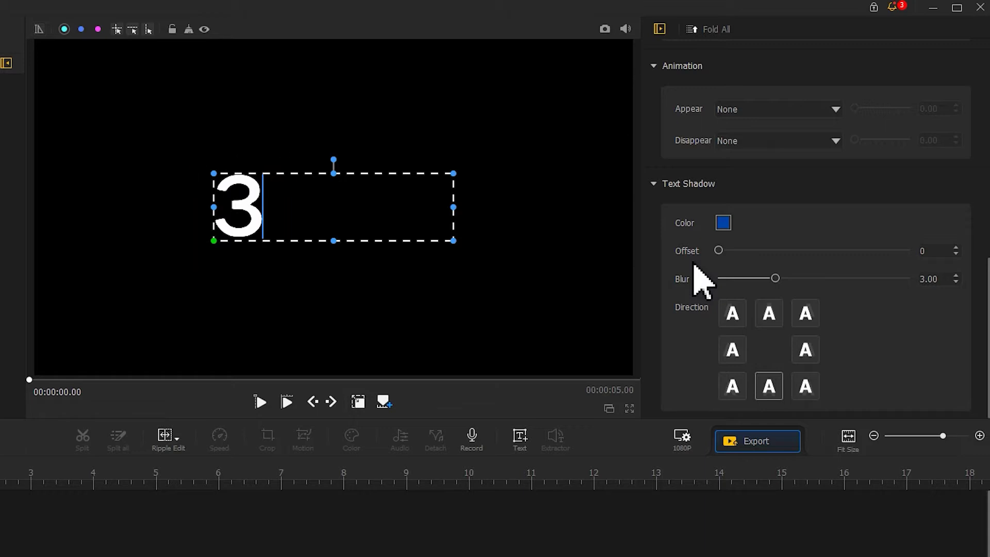
# Step: Use rulers and a centre crosshair guide to centre the 3, then hide the guides
pyautogui.click(40, 31)
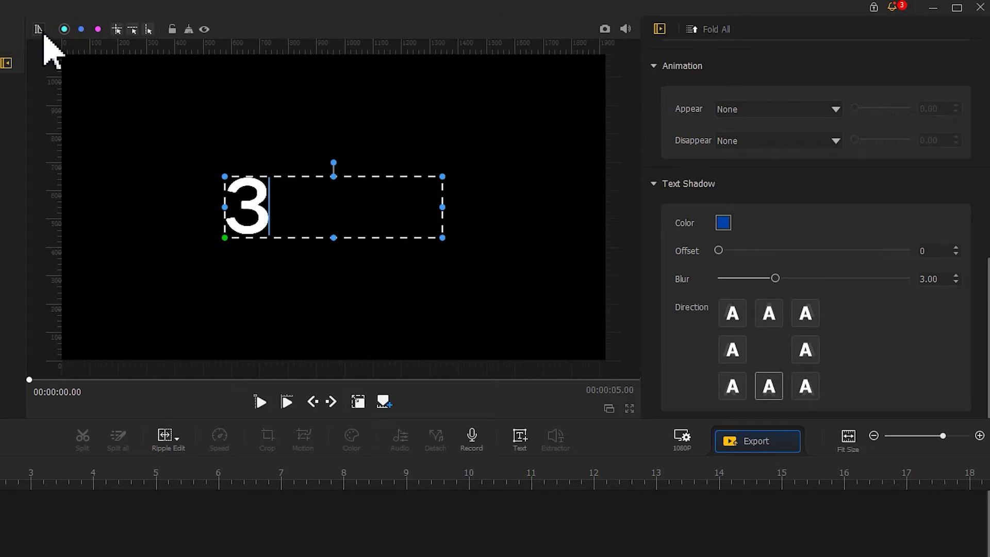
pyautogui.click(117, 30)
pyautogui.moveTo(120, 31); pyautogui.dragTo(331, 214)
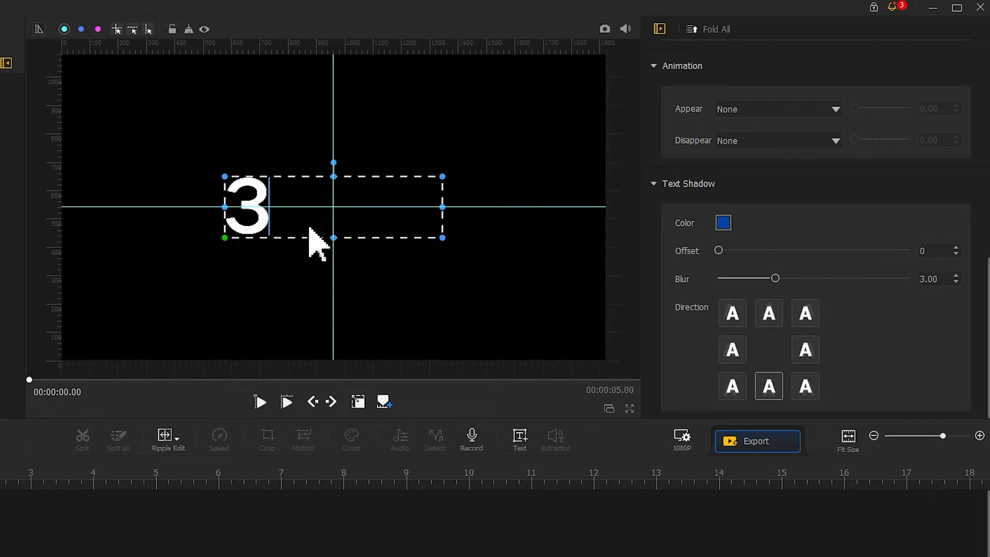
pyautogui.moveTo(287, 221); pyautogui.dragTo(375, 219)
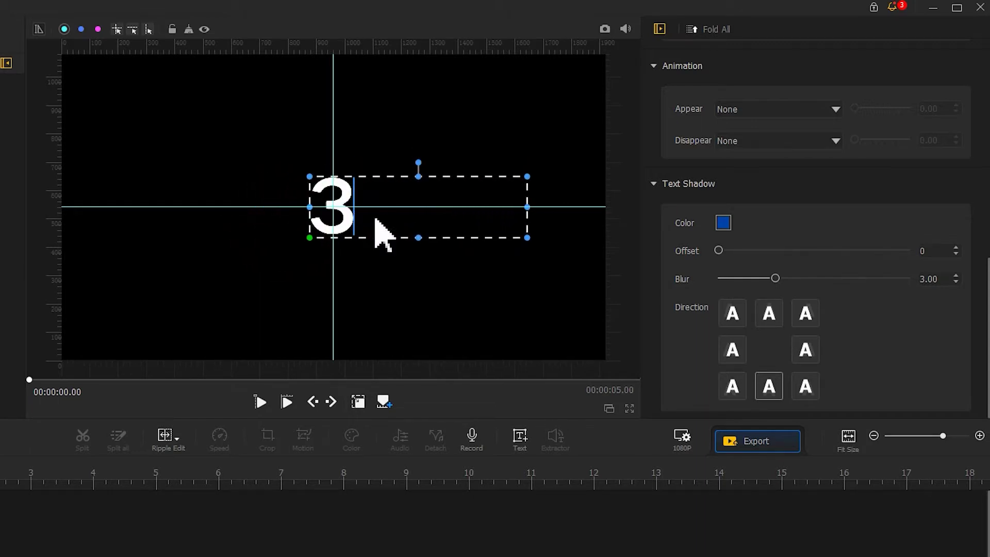
pyautogui.click(362, 403)
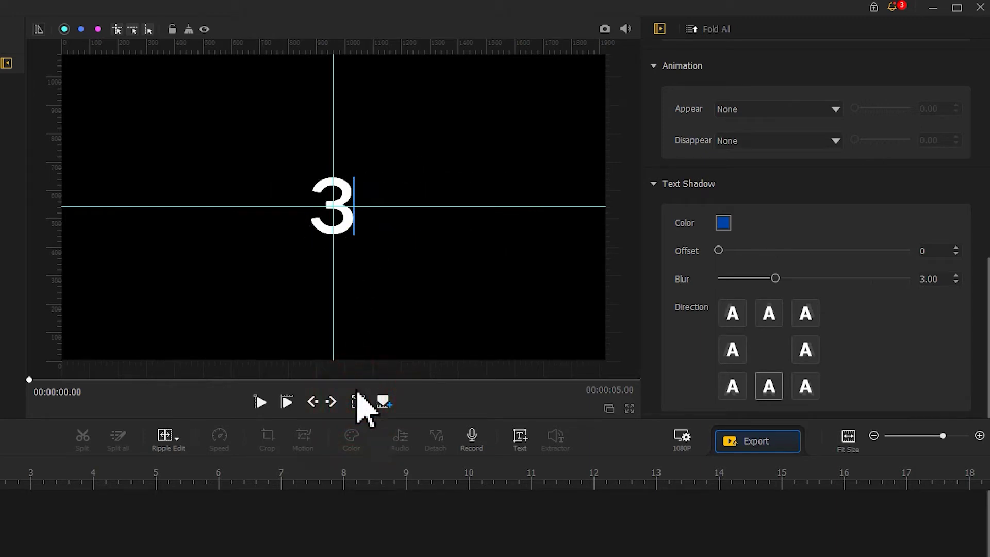
pyautogui.click(204, 30)
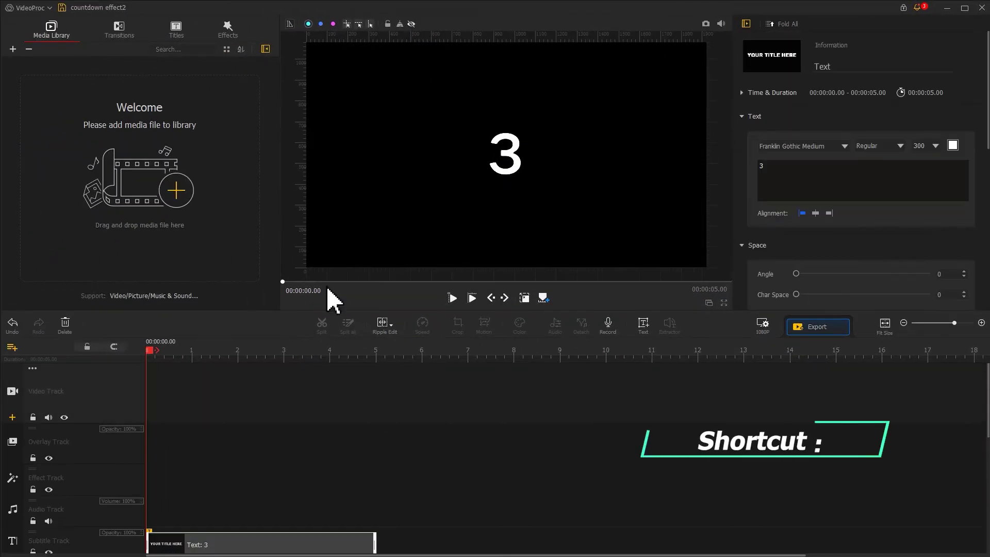
# Step: Paste copies of the Text: 3 clip at 5.36 s and 11.66 s
pyautogui.scroll(-1, 278, 477)
pyautogui.click(253, 493)
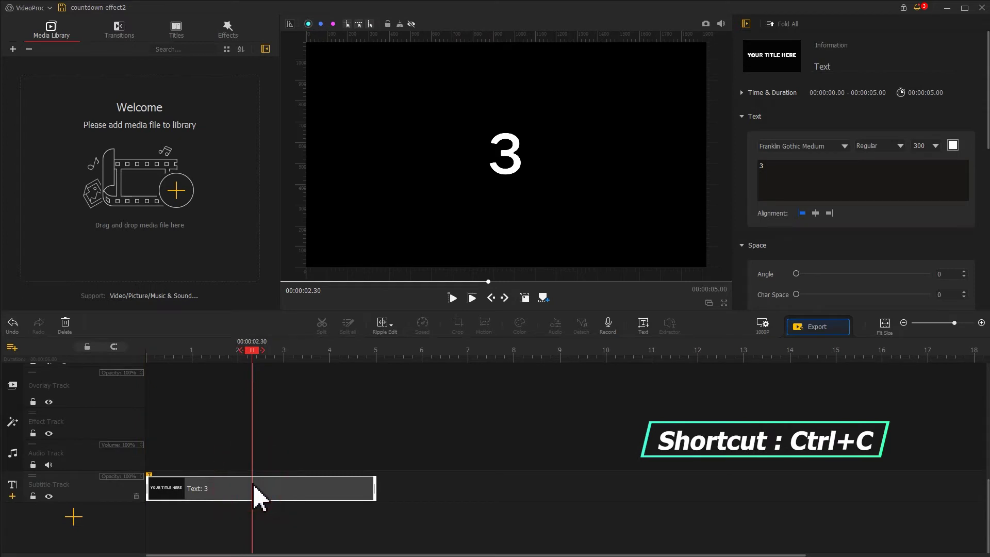
pyautogui.click(393, 352)
pyautogui.hotkey('ctrl', 'v')
pyautogui.click(682, 351)
pyautogui.hotkey('ctrl', 'v')
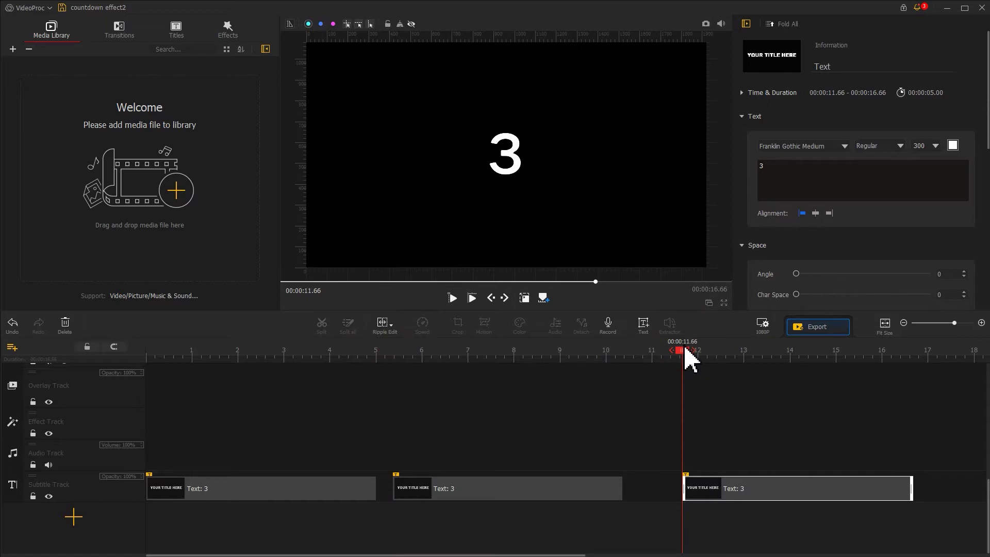
# Step: Change the middle copy's text to 2 and the third copy's text to 1
pyautogui.click(538, 487)
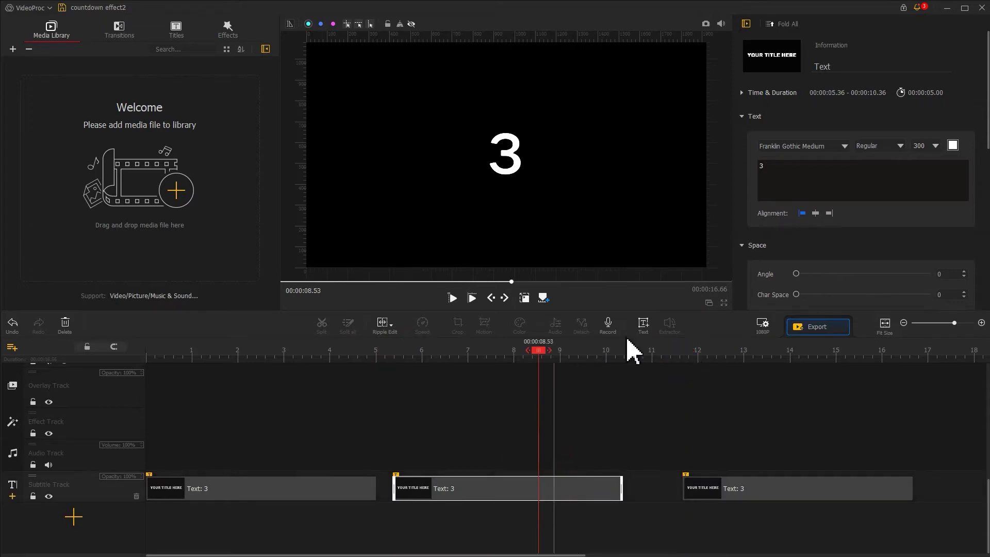
pyautogui.doubleClick(765, 168)
pyautogui.write('2')
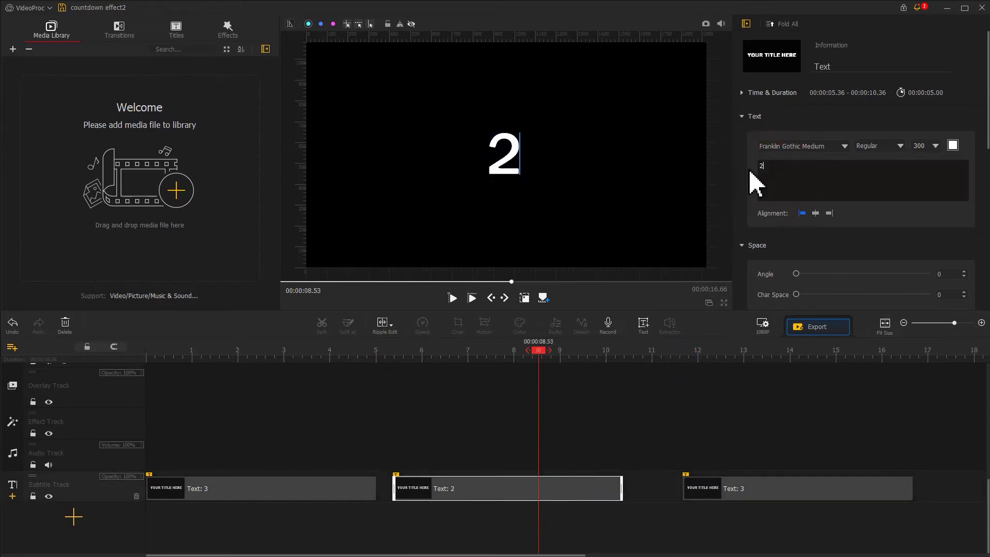
pyautogui.click(763, 485)
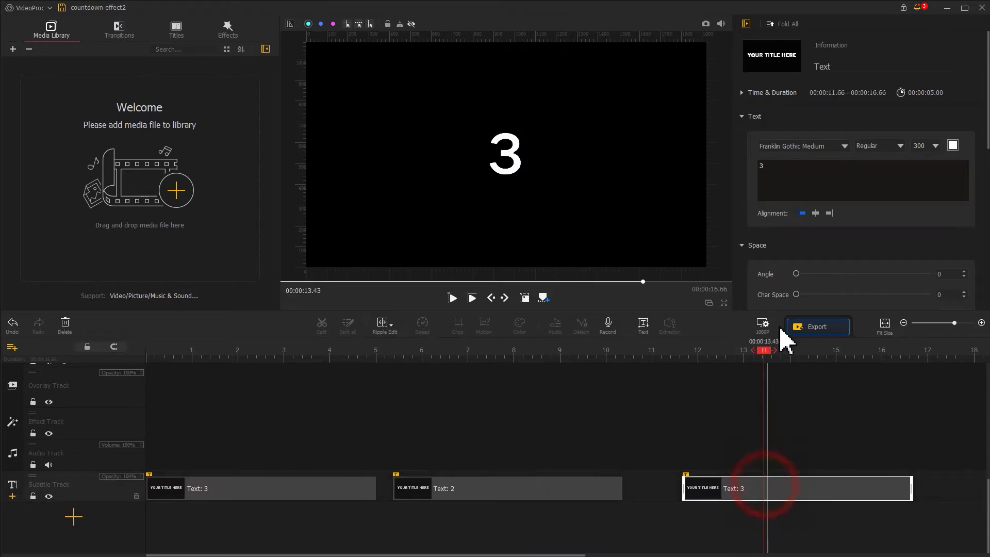
pyautogui.doubleClick(801, 175)
pyautogui.write('1')
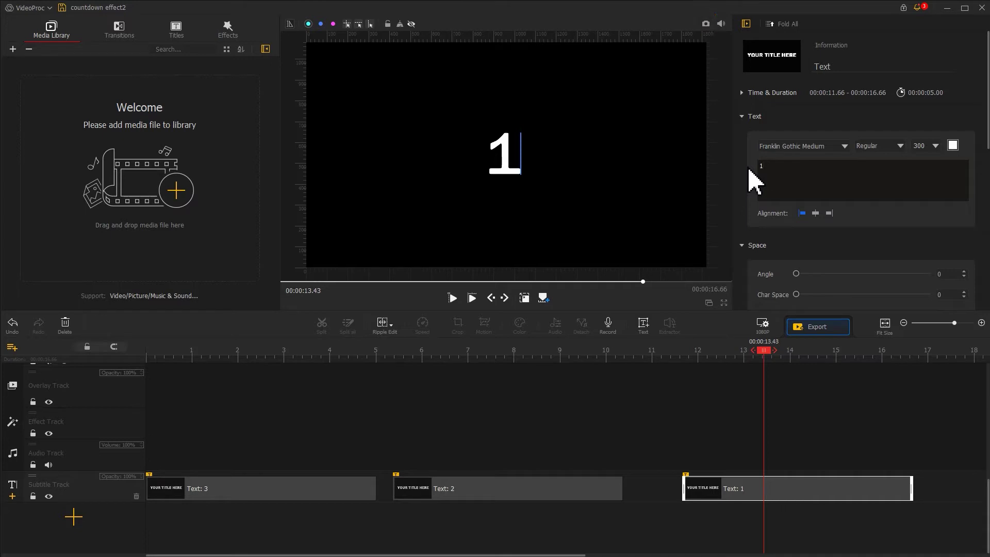
# Step: Capture snapshot stills of the 3, 2 and 1 frames from the preview
pyautogui.click(251, 360)
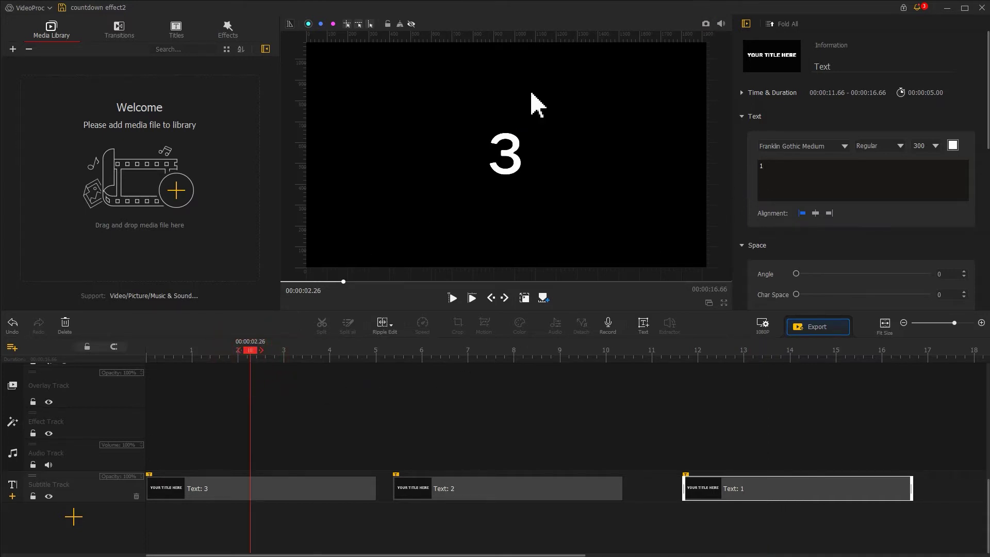
pyautogui.click(705, 23)
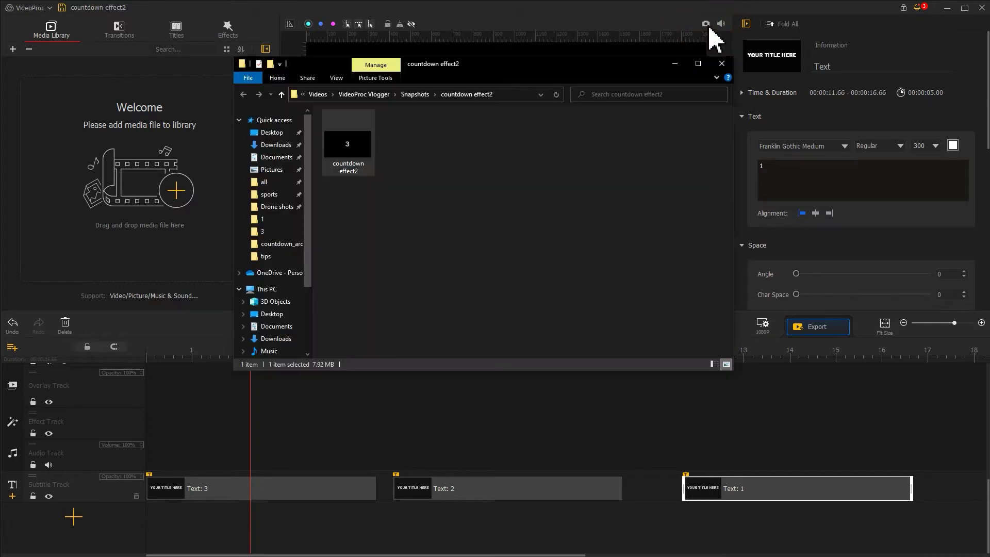
pyautogui.click(646, 22)
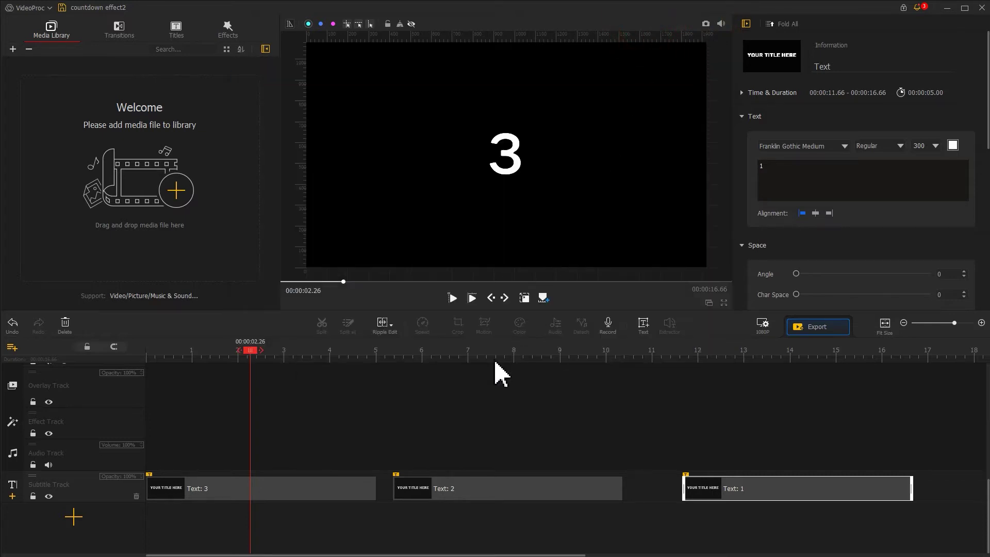
pyautogui.click(495, 363)
pyautogui.click(705, 24)
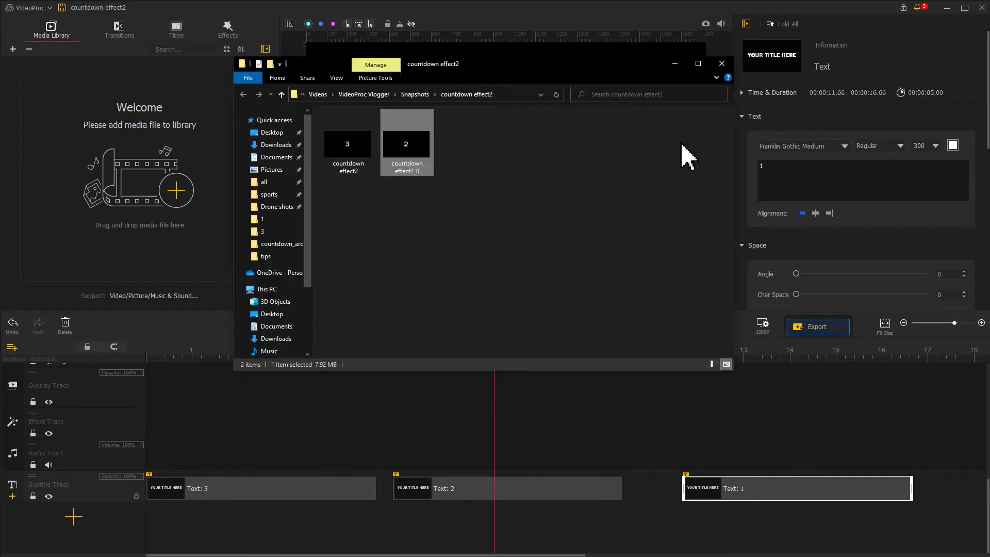
pyautogui.click(757, 349)
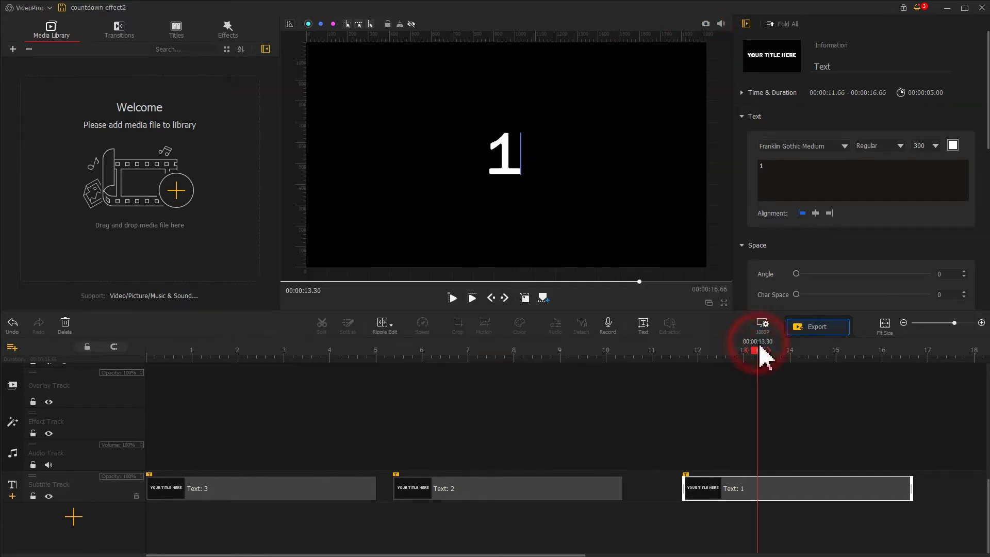
pyautogui.click(706, 25)
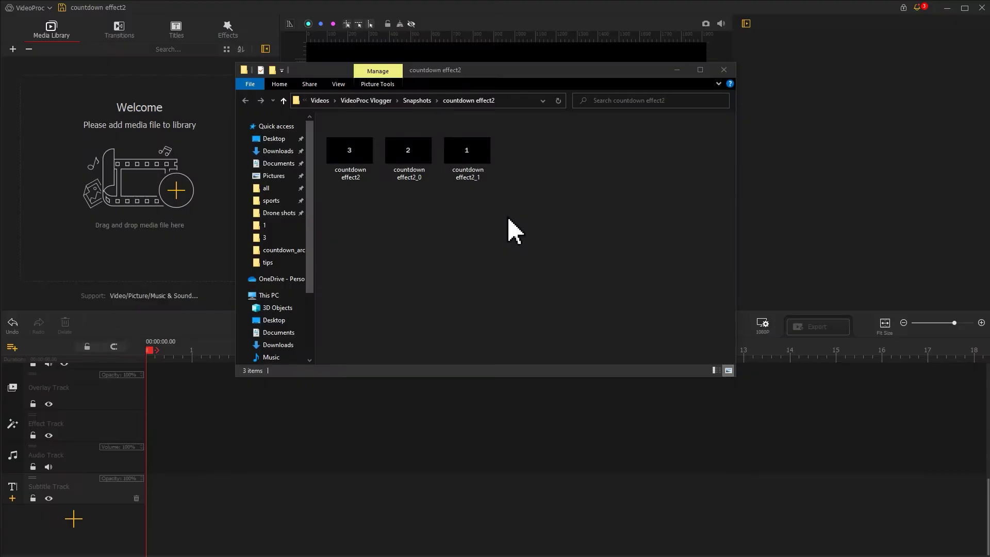
# Step: Import the three snapshots plus background2 and motion-lines, placing motion-lines on the video track
pyautogui.moveTo(508, 221); pyautogui.dragTo(119, 193)
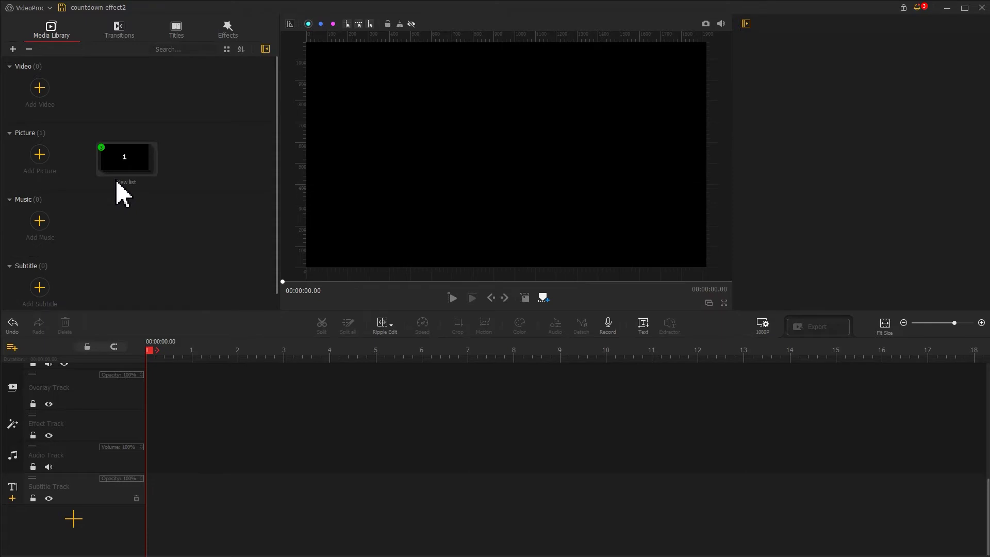
pyautogui.click(39, 88)
pyautogui.moveTo(206, 141); pyautogui.dragTo(145, 103)
pyautogui.click(385, 301)
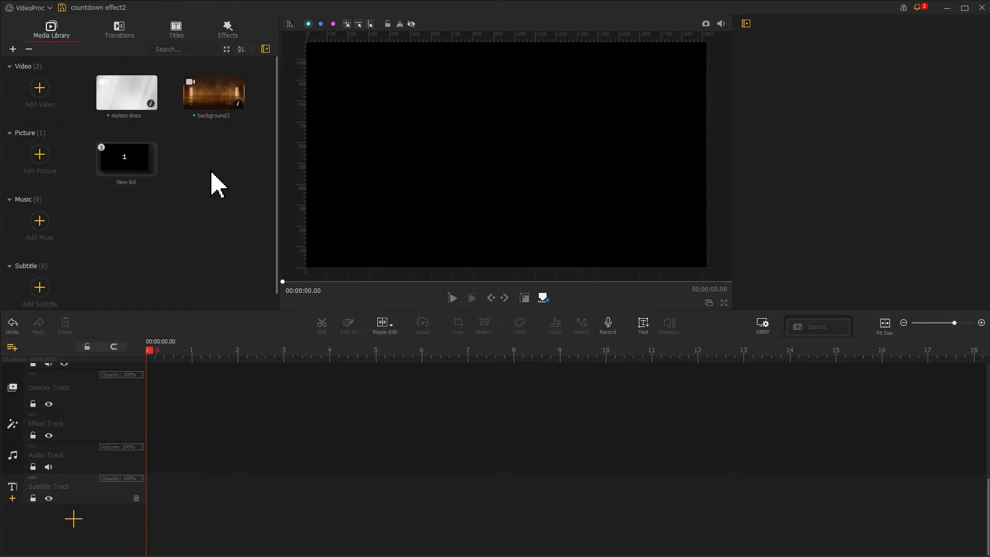
pyautogui.moveTo(121, 101); pyautogui.dragTo(150, 408)
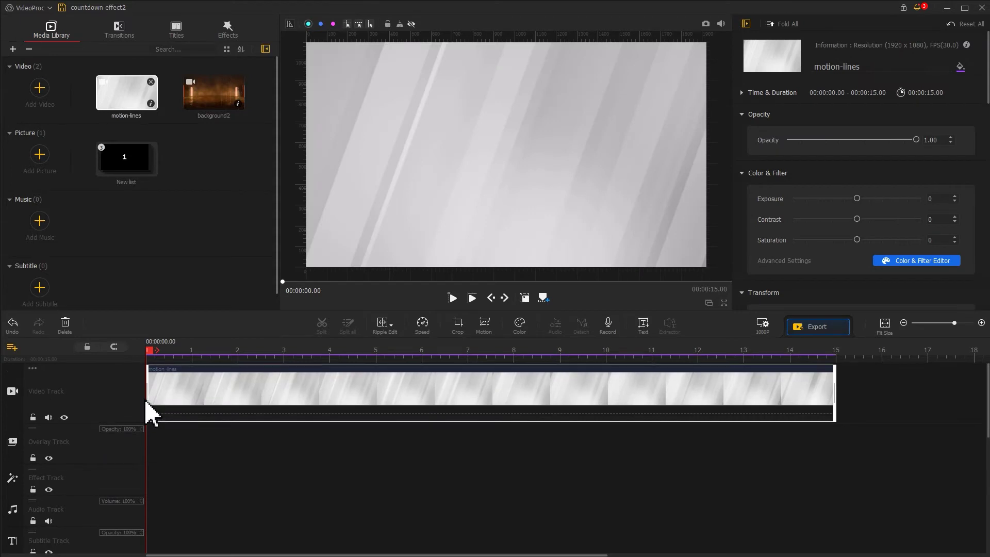
# Step: Put the 3, 2, 1 images on the Overlay Track and background2 on a new Overlay Track1
pyautogui.doubleClick(128, 169)
pyautogui.moveTo(247, 141); pyautogui.dragTo(148, 451)
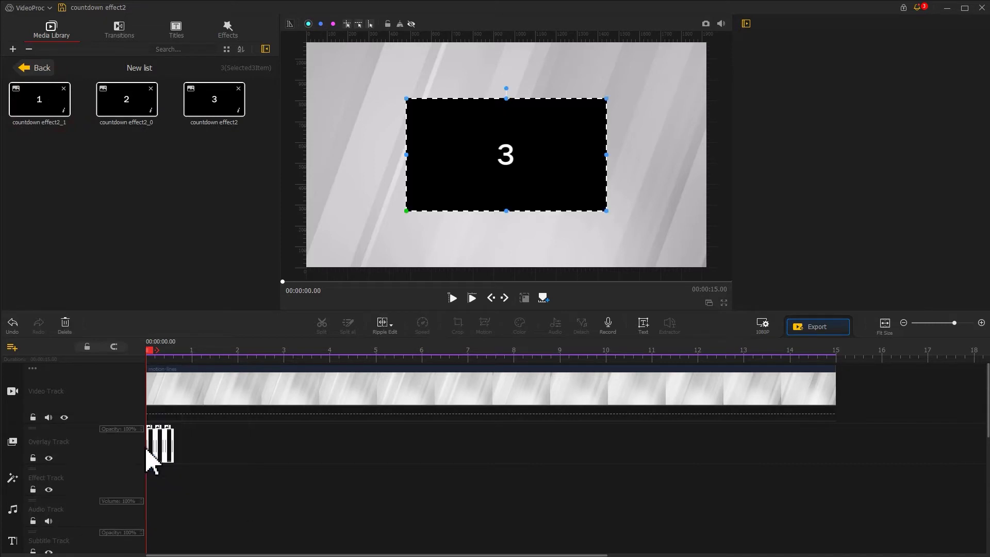
pyautogui.click(119, 456)
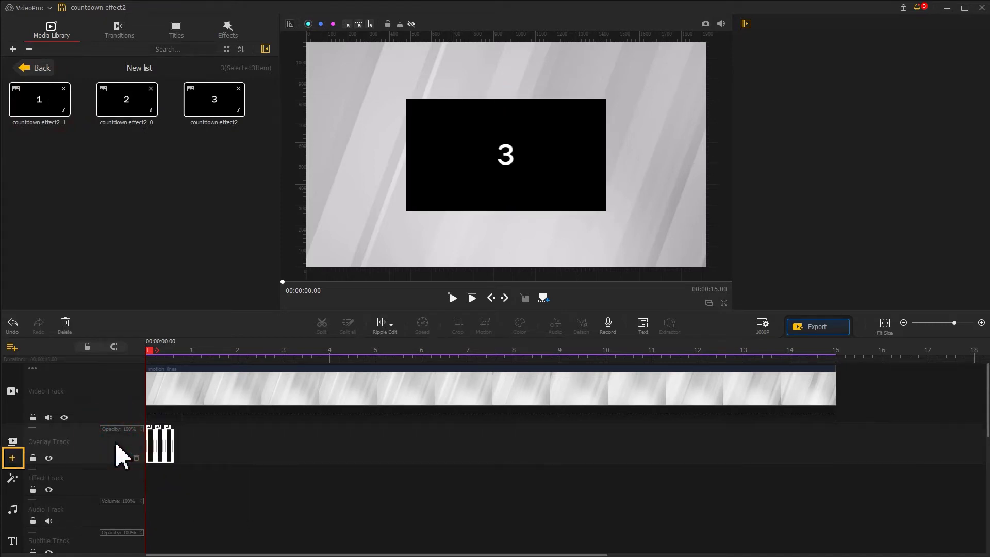
pyautogui.click(12, 457)
pyautogui.scroll(4, 103, 438)
pyautogui.click(39, 68)
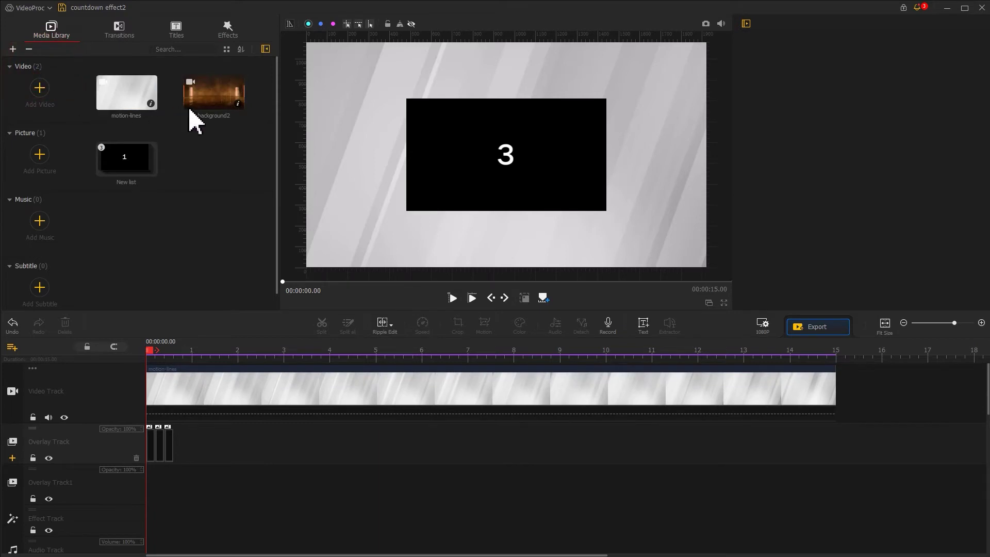
pyautogui.moveTo(196, 103); pyautogui.dragTo(118, 508)
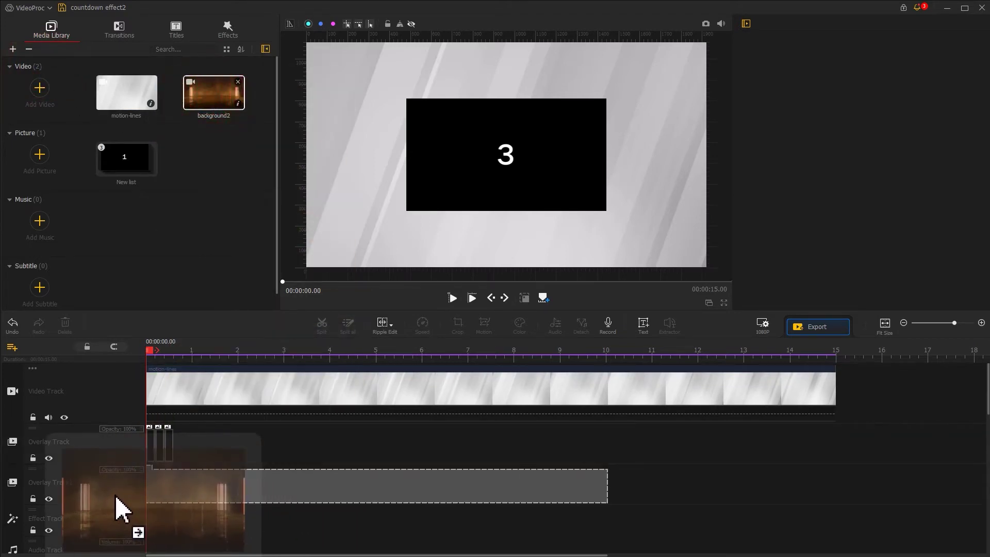
pyautogui.moveTo(116, 497); pyautogui.dragTo(116, 497)
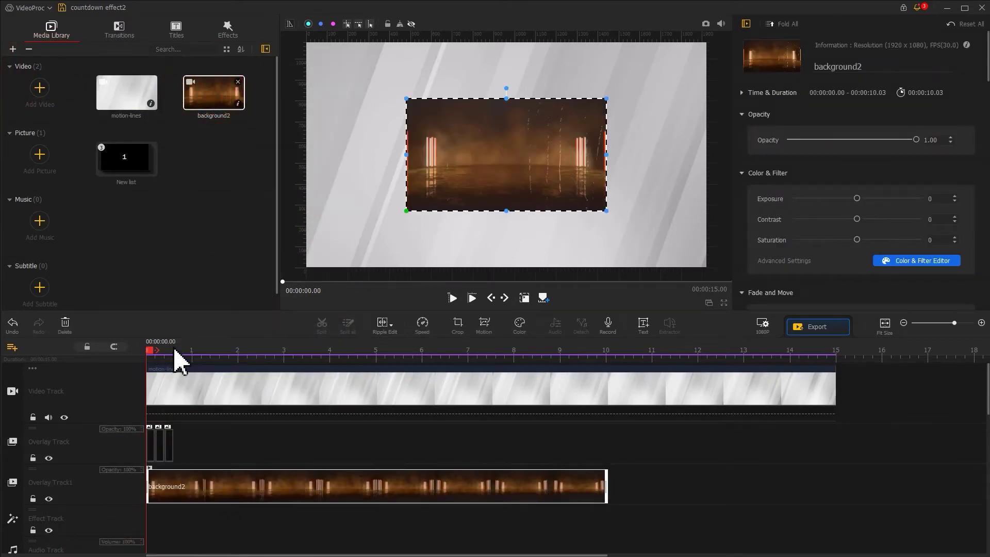
# Step: Arrange the 3, 2 and 1 clips to last one second each, ending at 3 s
pyautogui.moveTo(177, 358); pyautogui.dragTo(355, 361)
pyautogui.moveTo(346, 462); pyautogui.dragTo(737, 458)
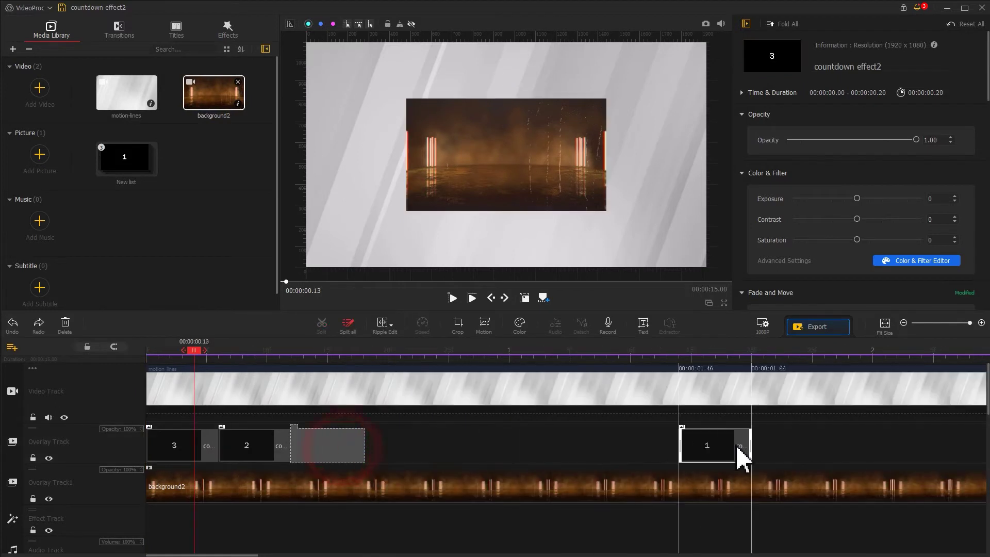
pyautogui.moveTo(283, 451); pyautogui.dragTo(650, 464)
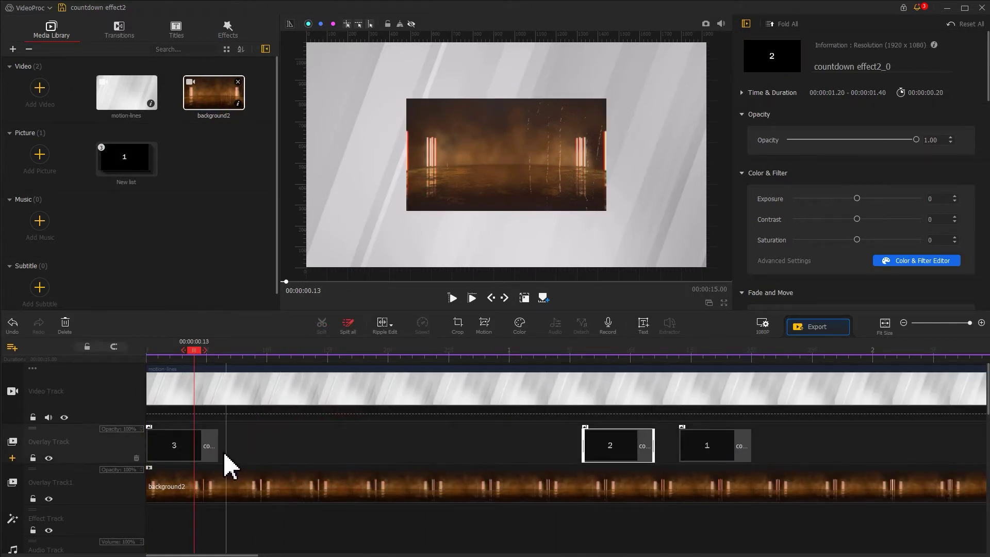
pyautogui.moveTo(217, 446); pyautogui.dragTo(515, 446)
pyautogui.moveTo(447, 356); pyautogui.dragTo(320, 451)
pyautogui.click(386, 444)
pyautogui.moveTo(386, 443); pyautogui.dragTo(599, 445)
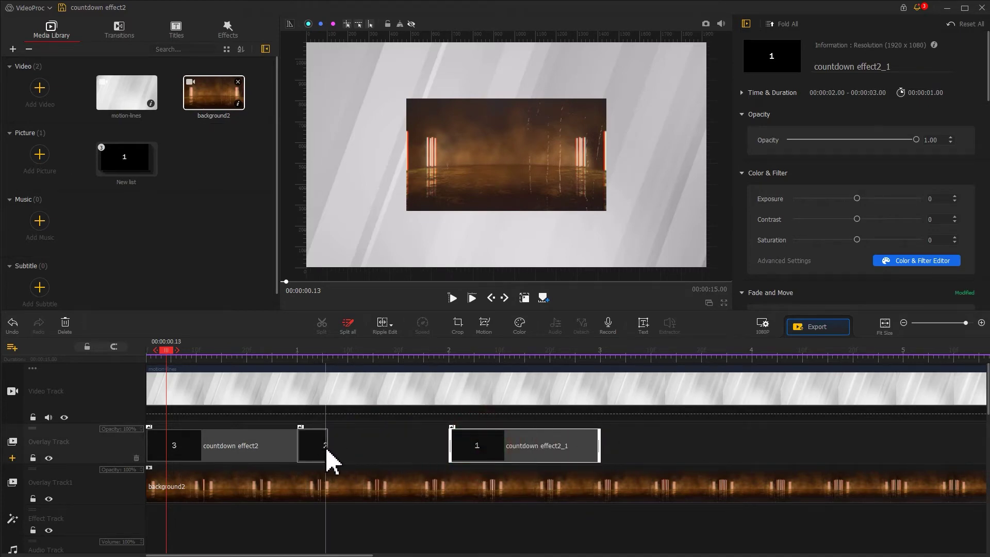
pyautogui.moveTo(326, 446); pyautogui.dragTo(447, 448)
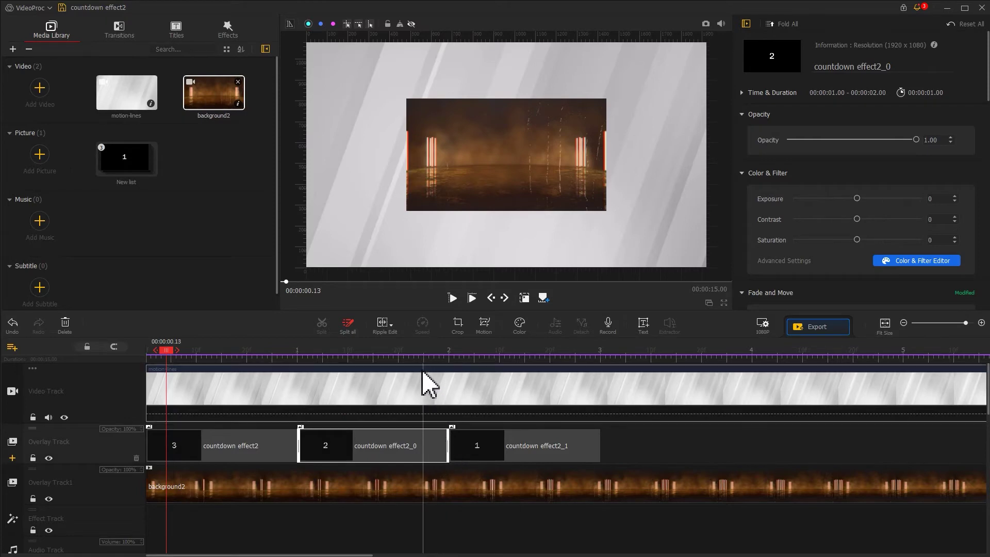
# Step: Split all tracks at 3 seconds and delete the leftover motion-lines and background2 pieces
pyautogui.scroll(-3, 426, 376)
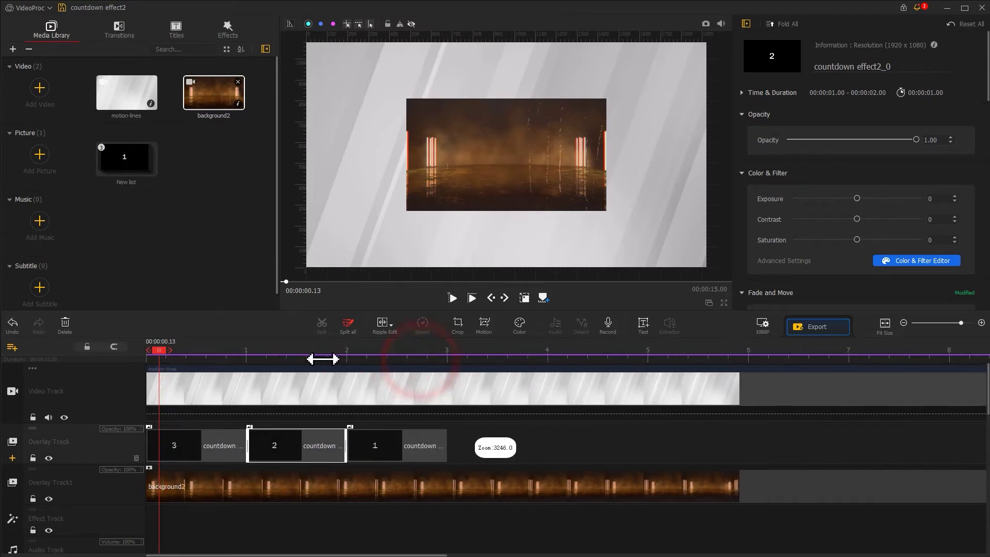
pyautogui.click(438, 356)
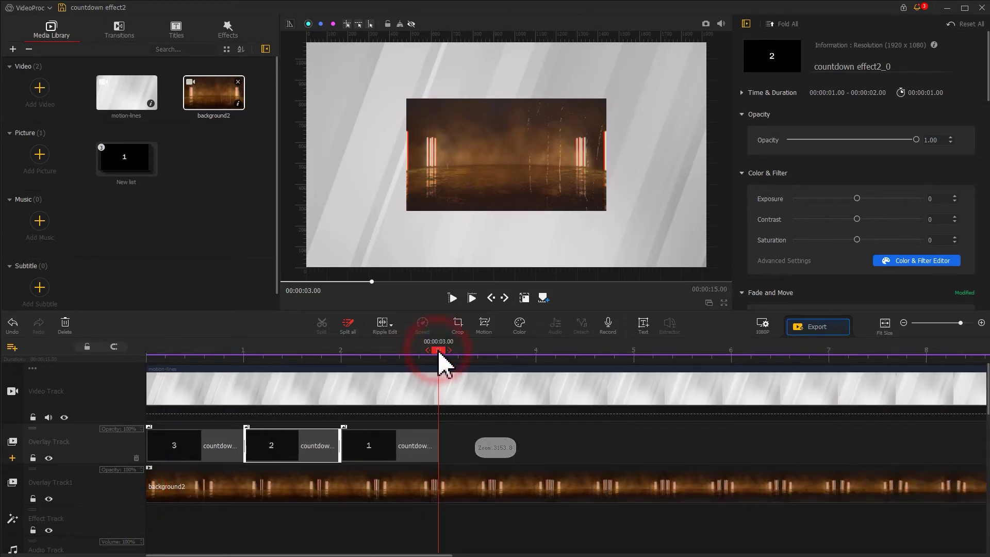
pyautogui.click(438, 391)
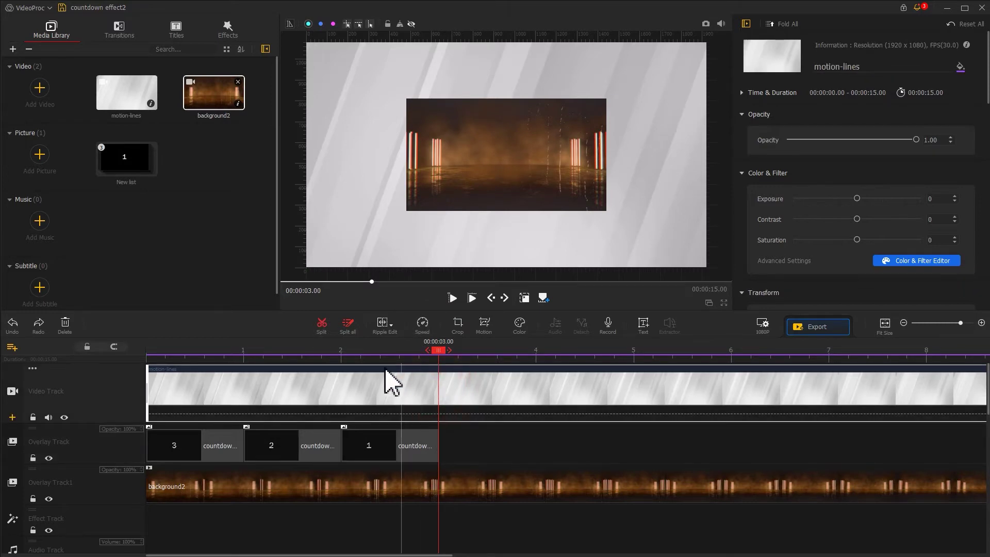
pyautogui.click(348, 325)
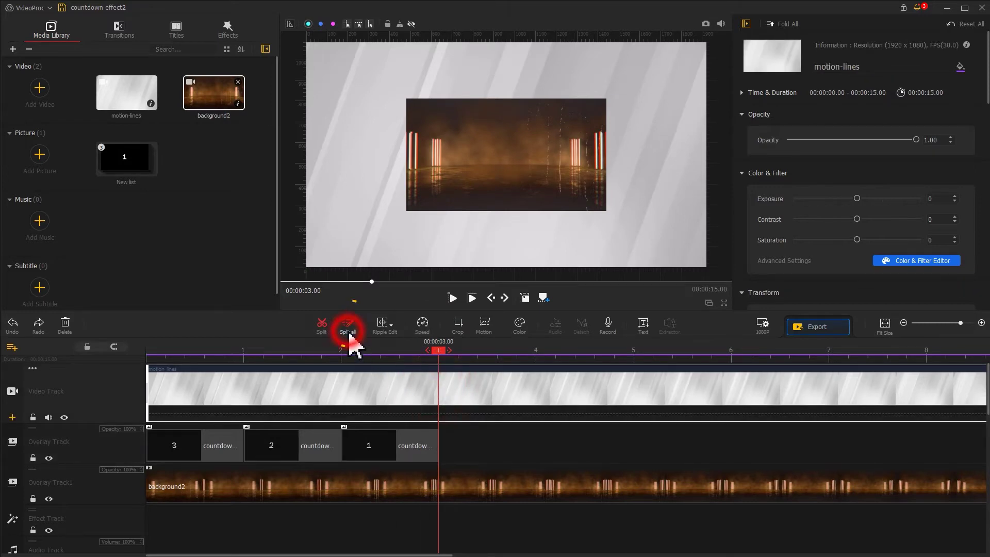
pyautogui.click(486, 393)
pyautogui.press('Delete')
pyautogui.click(482, 484)
pyautogui.press('Delete')
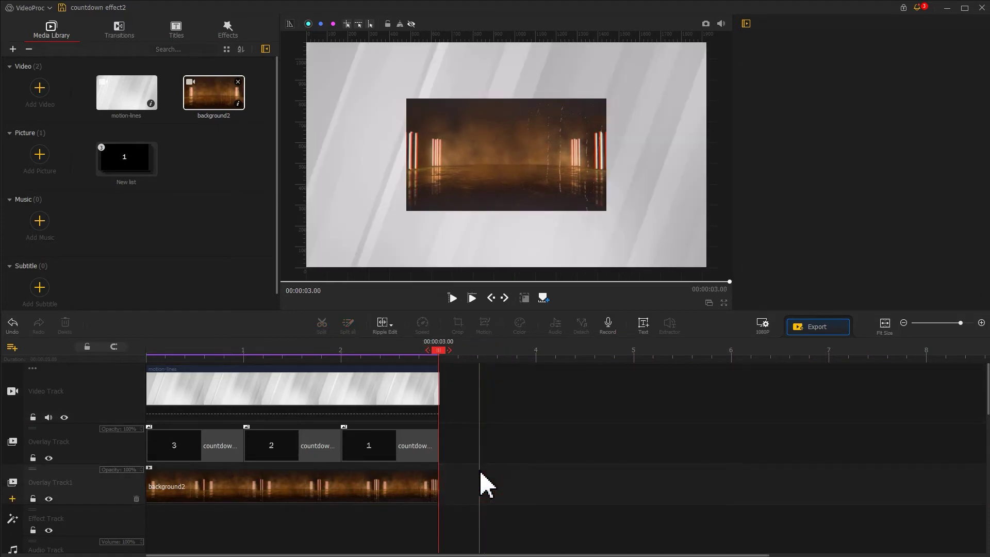
# Step: Set the background2 clip's Compositing blend mode to Screen
pyautogui.click(286, 486)
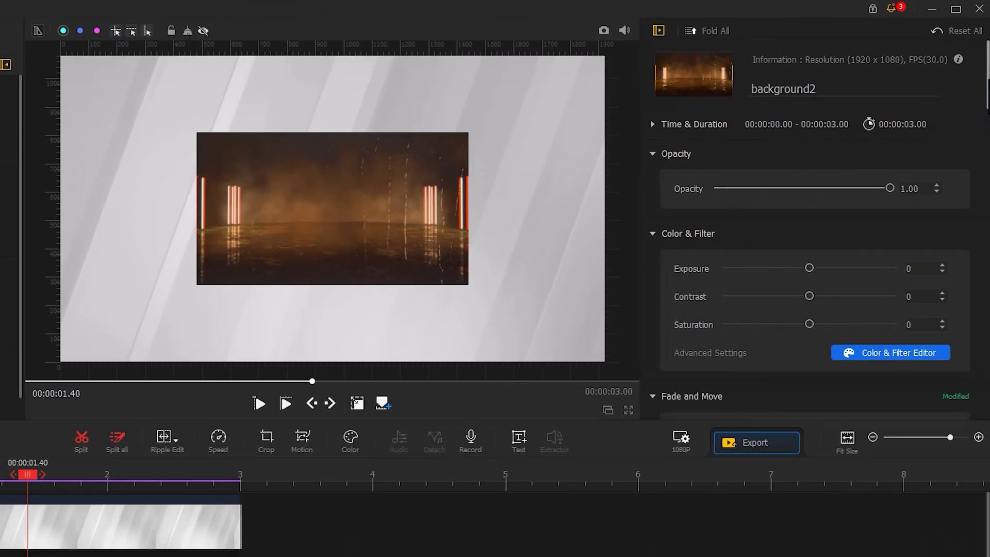
pyautogui.moveTo(986, 81); pyautogui.dragTo(982, 418)
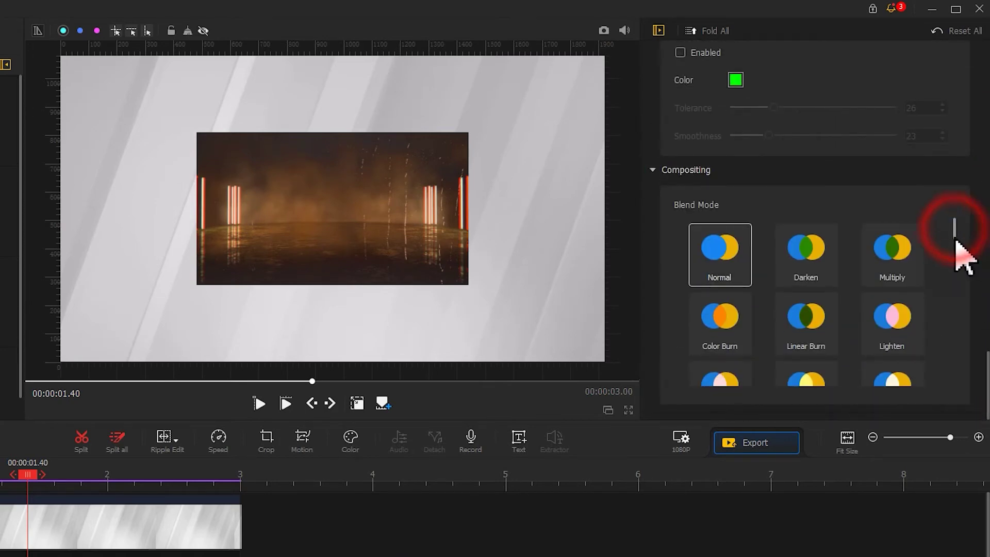
pyautogui.scroll(-2, 955, 252)
pyautogui.click(740, 306)
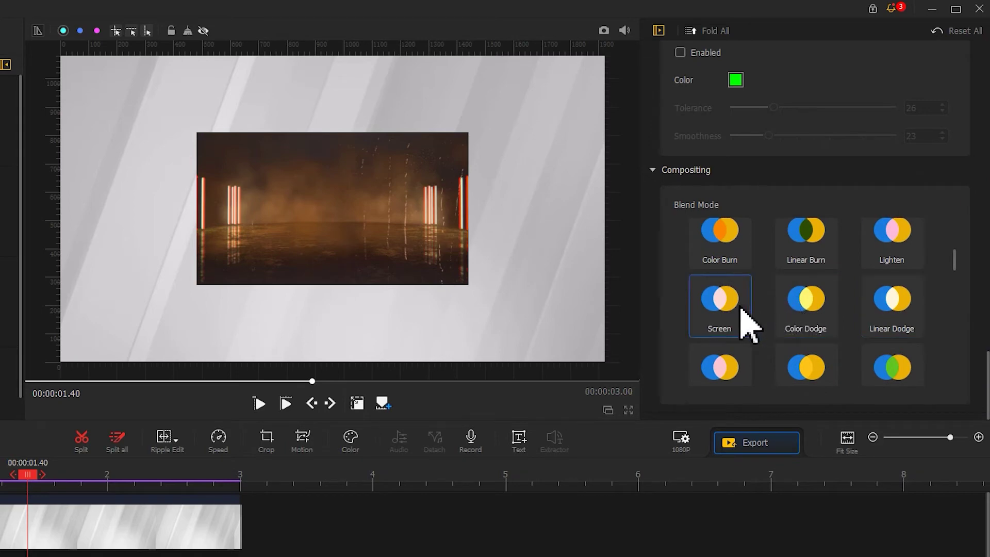
# Step: Stretch background2 in the preview corner to corner so it fills the frame
pyautogui.click(357, 403)
pyautogui.moveTo(197, 285); pyautogui.dragTo(55, 347)
pyautogui.moveTo(468, 133); pyautogui.dragTo(602, 58)
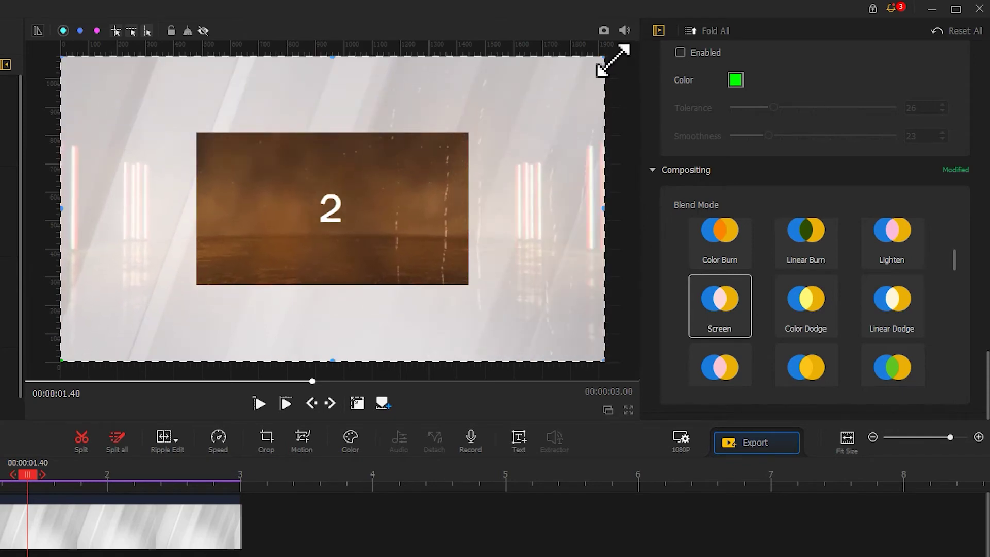
pyautogui.click(360, 405)
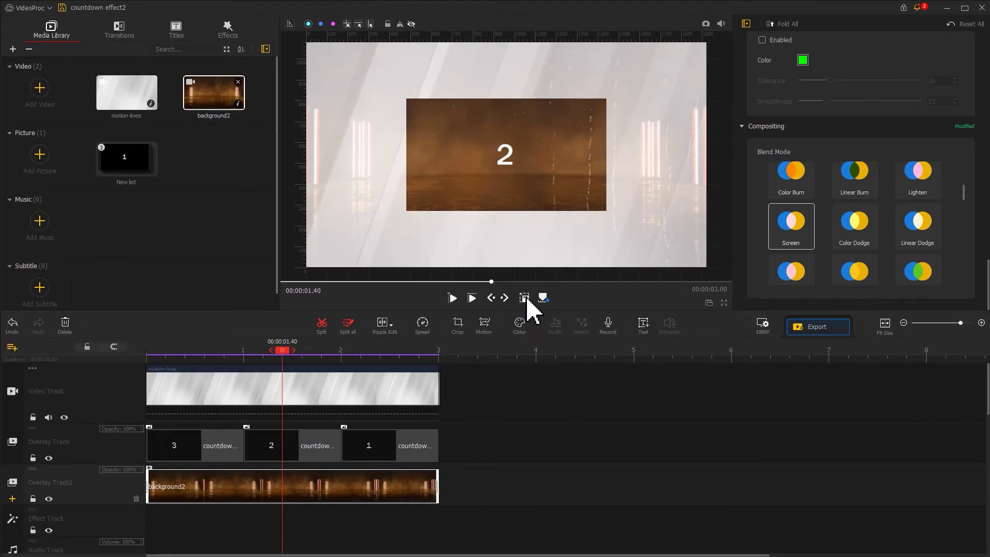
# Step: Fit the 3 overlay to screen height and give it the Darken blend mode
pyautogui.click(201, 449)
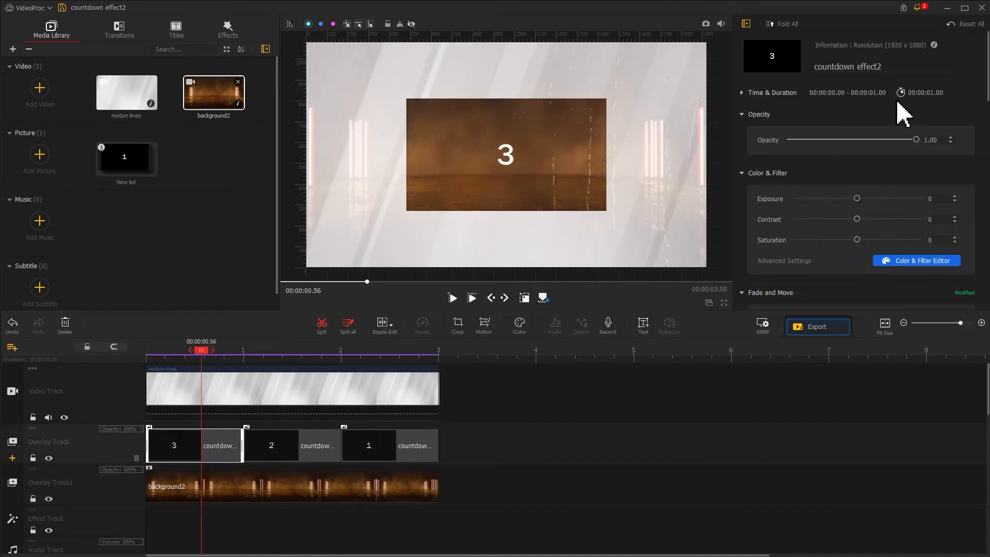
pyautogui.moveTo(985, 54); pyautogui.dragTo(982, 144)
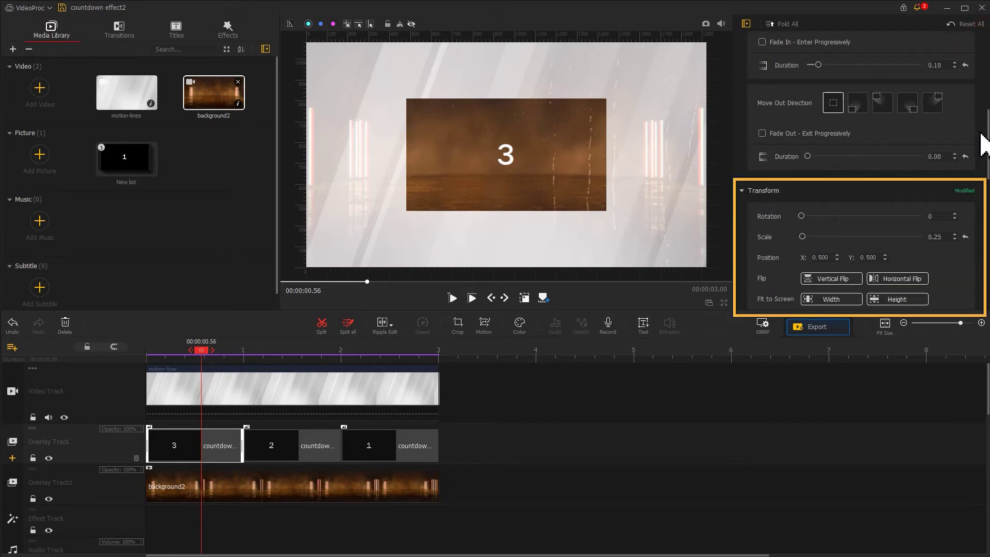
pyautogui.click(894, 300)
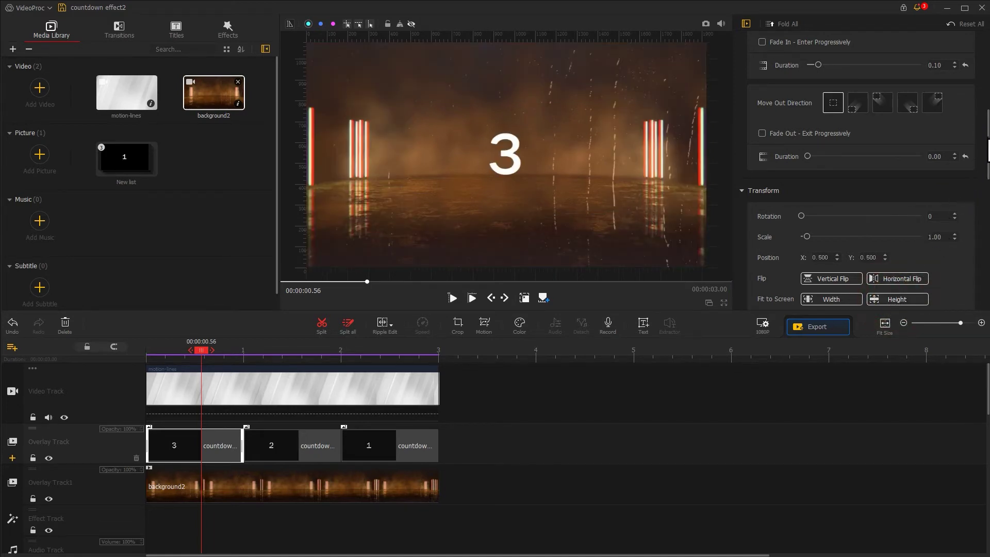
pyautogui.moveTo(985, 133); pyautogui.dragTo(956, 316)
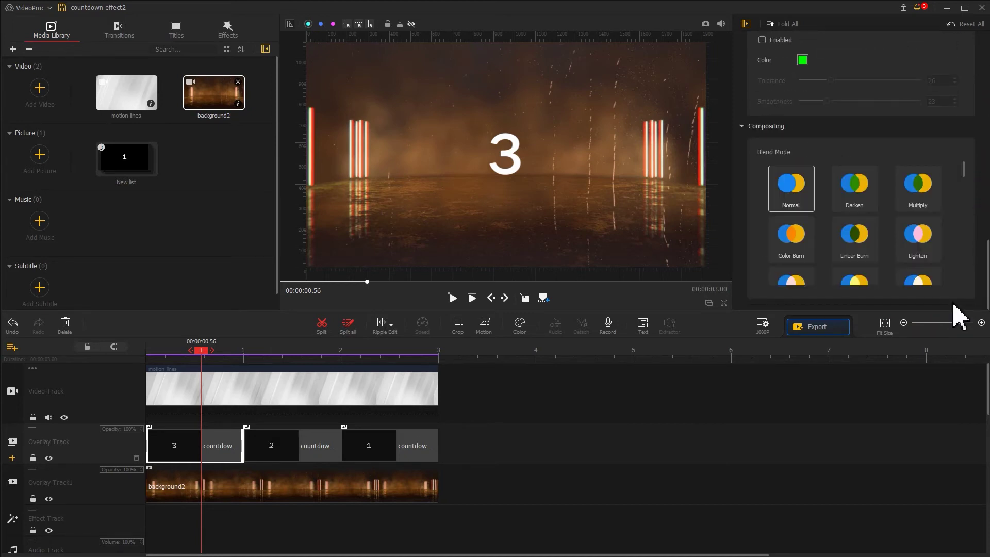
pyautogui.click(868, 189)
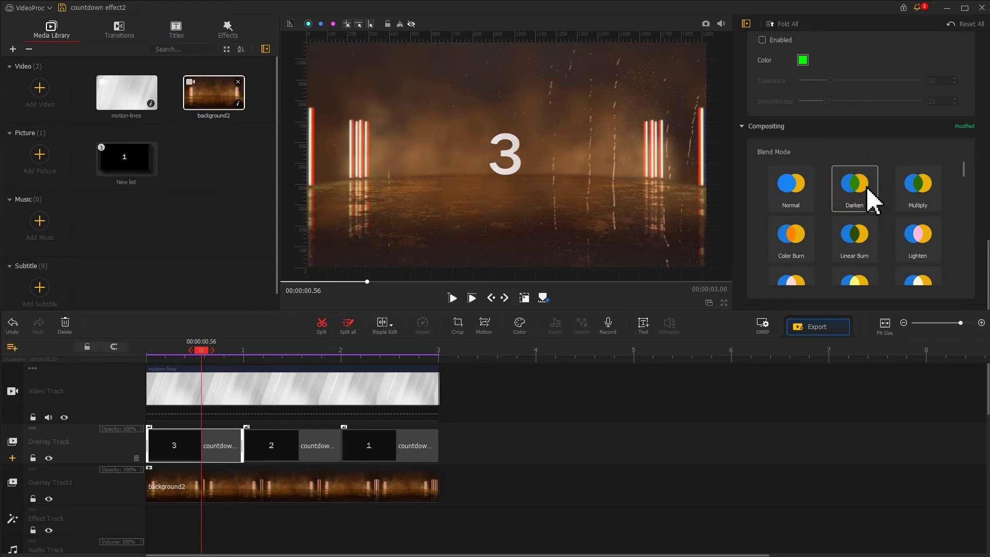
# Step: Give the 2 and 1 overlays Darken blending and fit both to screen height
pyautogui.click(305, 447)
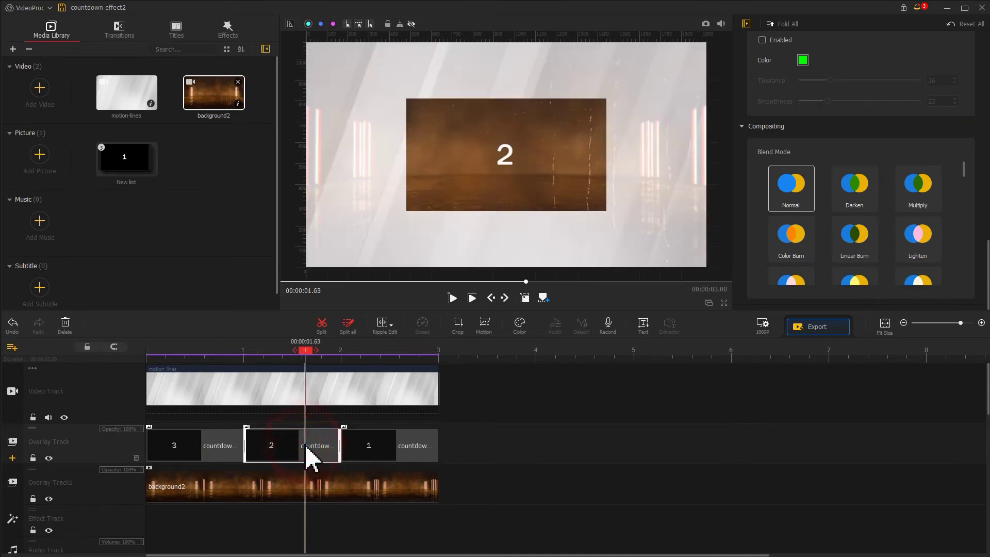
pyautogui.click(848, 196)
pyautogui.moveTo(985, 248); pyautogui.dragTo(986, 154)
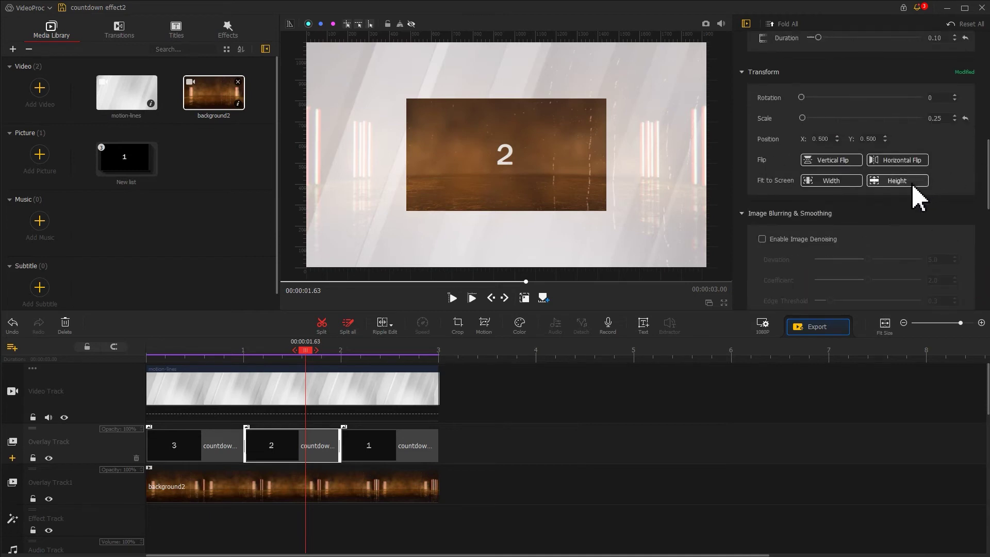
pyautogui.click(876, 181)
pyautogui.click(370, 441)
pyautogui.click(896, 183)
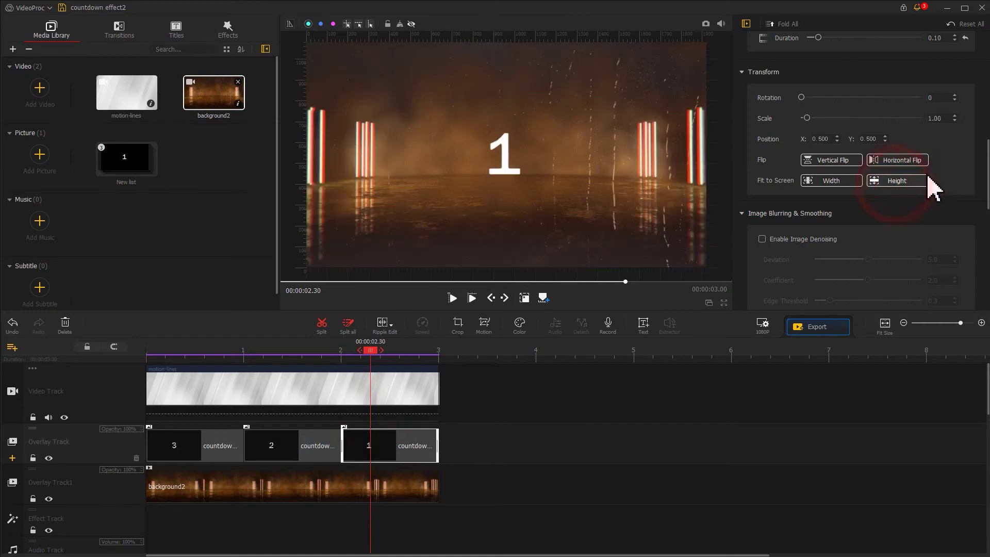
pyautogui.moveTo(985, 166); pyautogui.dragTo(979, 320)
pyautogui.click(867, 207)
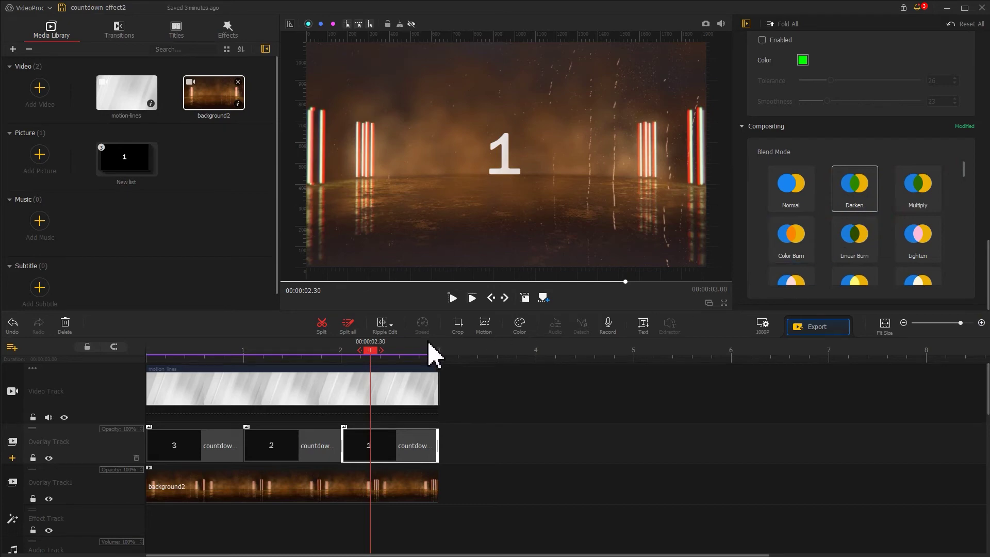
pyautogui.moveTo(372, 351); pyautogui.dragTo(132, 352)
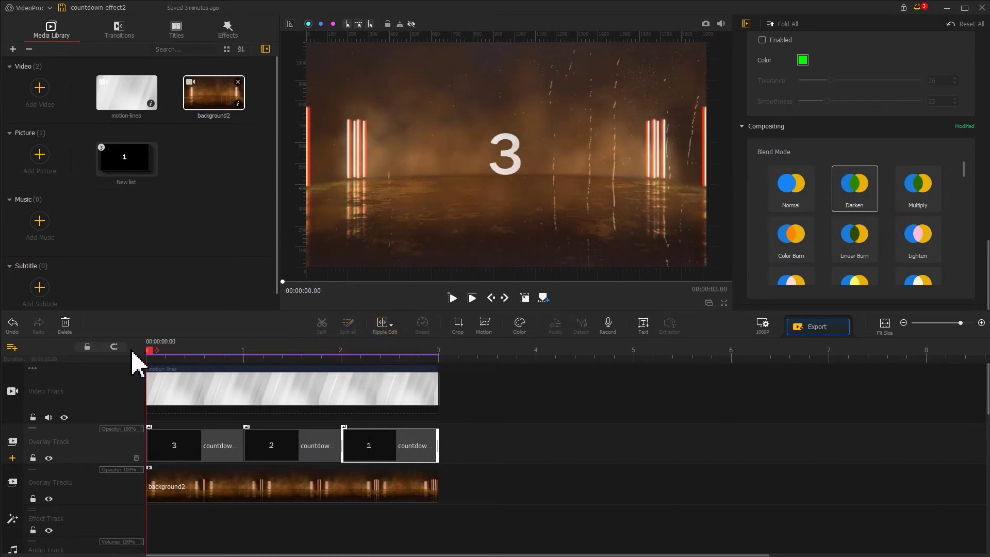
pyautogui.press('space')
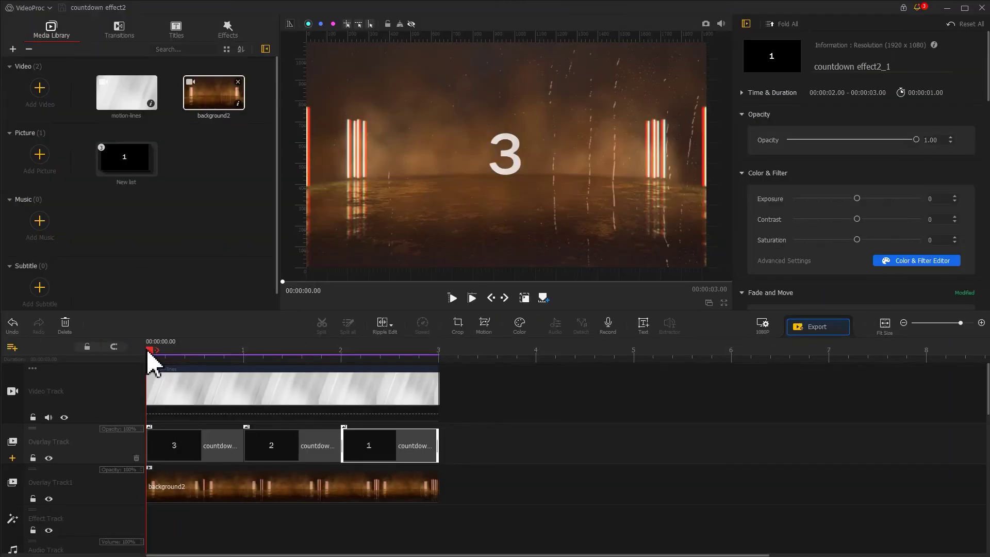
# Step: Give the 3 overlay the Zoom Out motion preset with a 25° rotation on the first keyframe
pyautogui.click(184, 456)
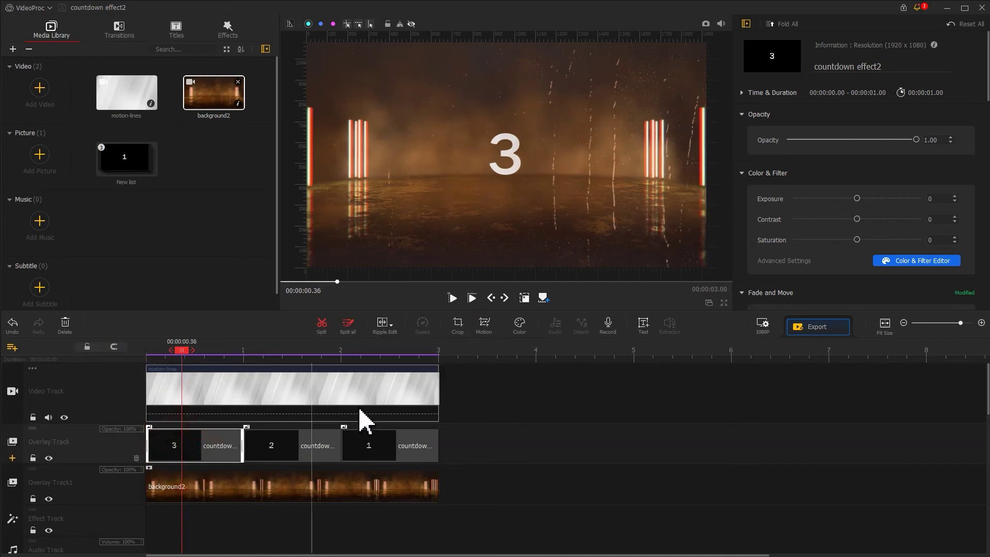
pyautogui.click(485, 326)
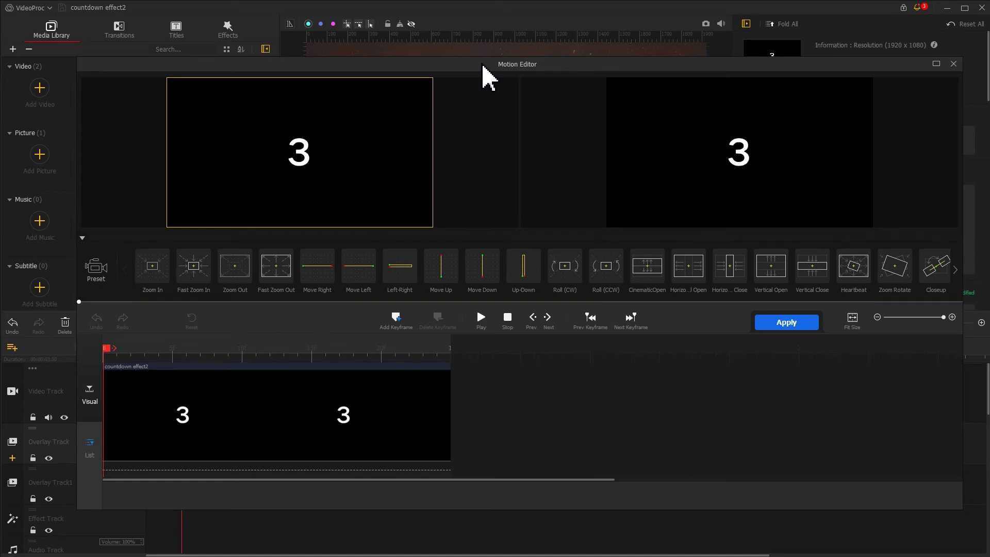
pyautogui.click(235, 279)
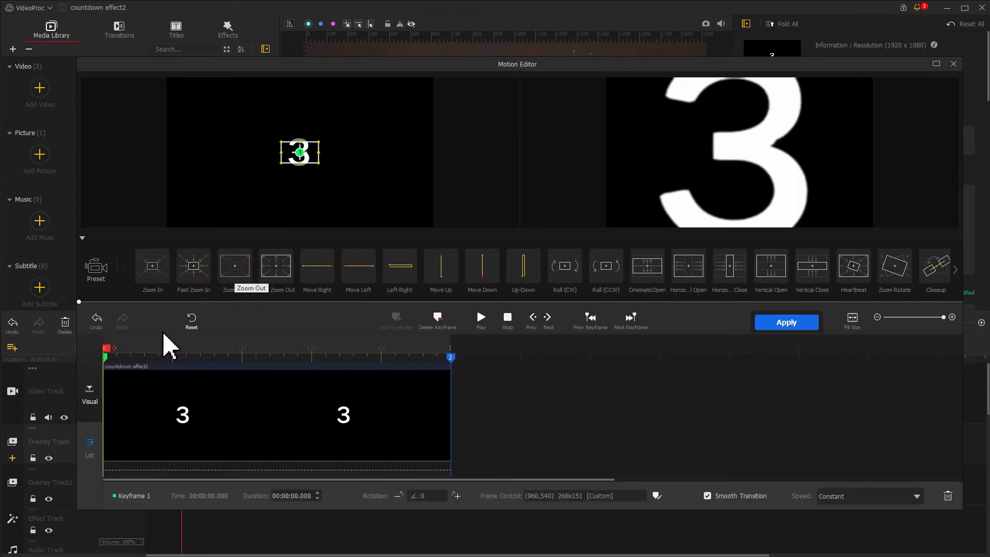
pyautogui.click(106, 361)
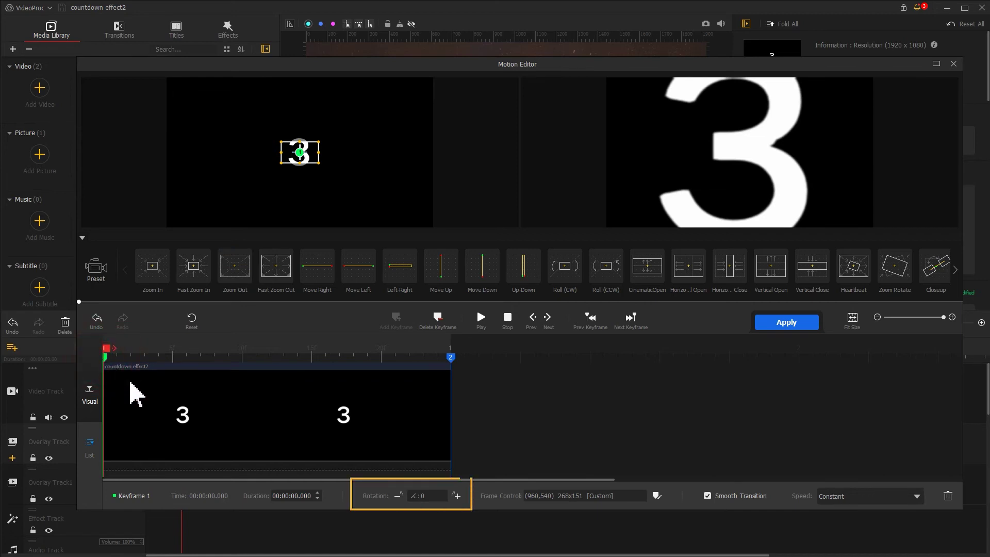
pyautogui.click(417, 495)
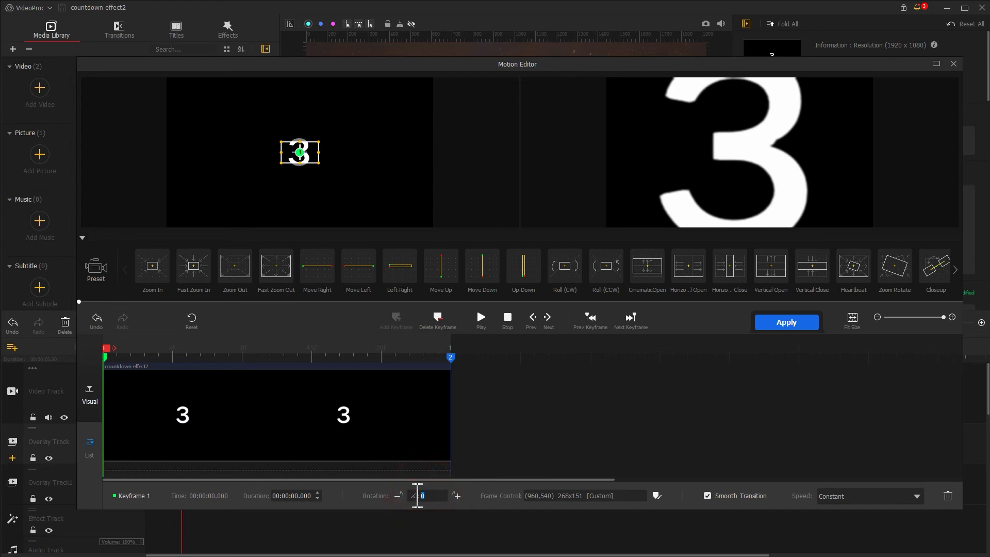
pyautogui.write('25')
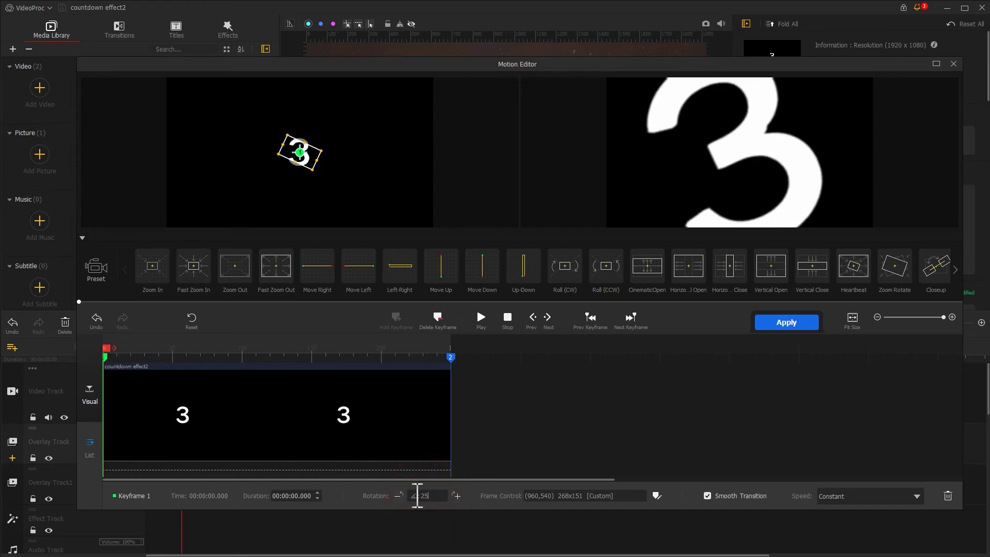
# Step: Move the end keyframe to 0.6 s with Smooth Speed Down 2 easing, preview, and apply
pyautogui.click(452, 361)
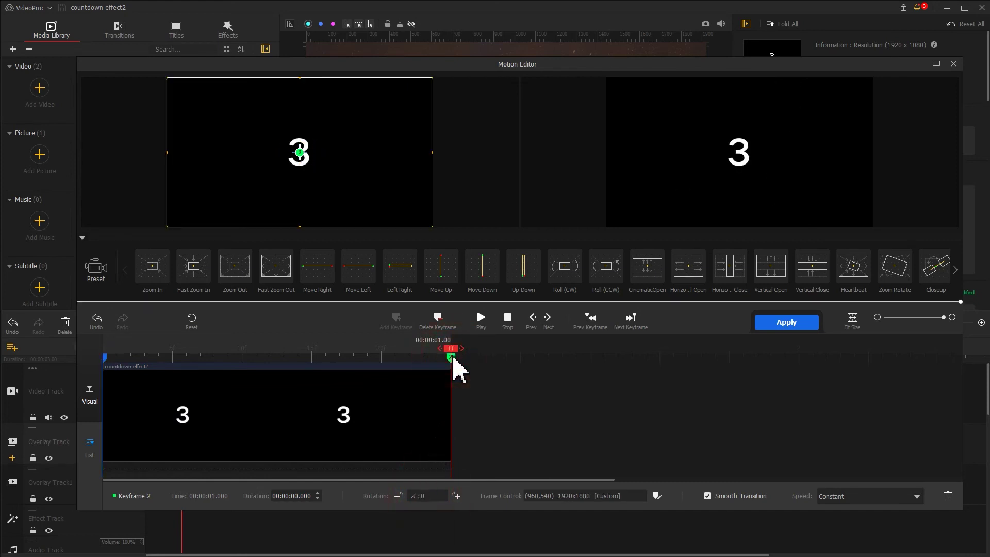
pyautogui.moveTo(453, 360); pyautogui.dragTo(322, 353)
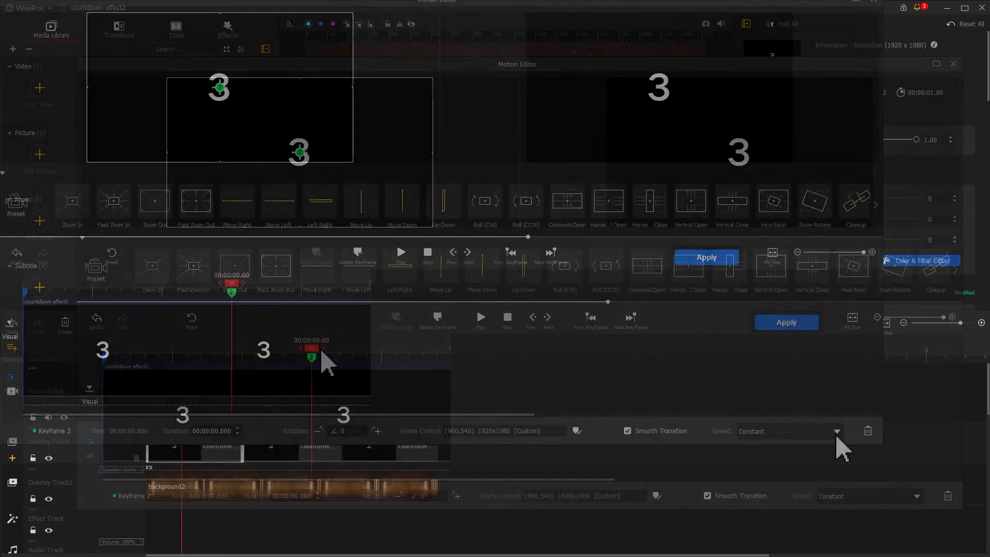
pyautogui.click(836, 433)
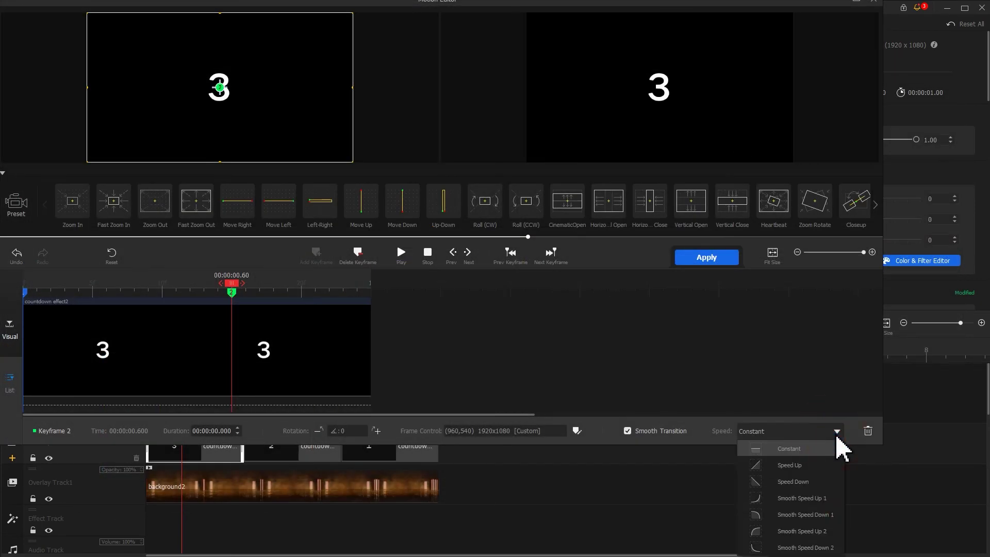
pyautogui.click(817, 546)
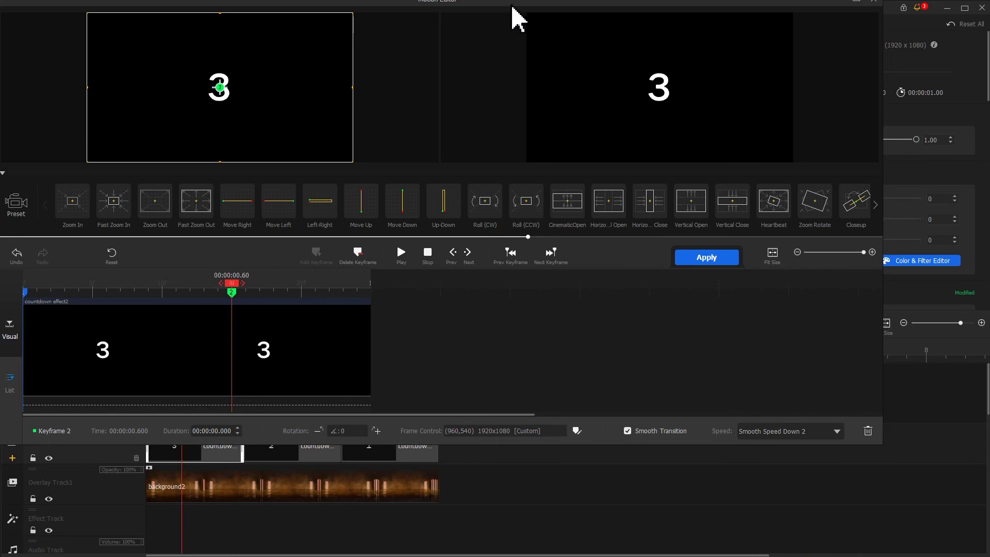
pyautogui.moveTo(515, 18); pyautogui.dragTo(572, 53)
pyautogui.moveTo(299, 334); pyautogui.dragTo(55, 342)
pyautogui.click(461, 303)
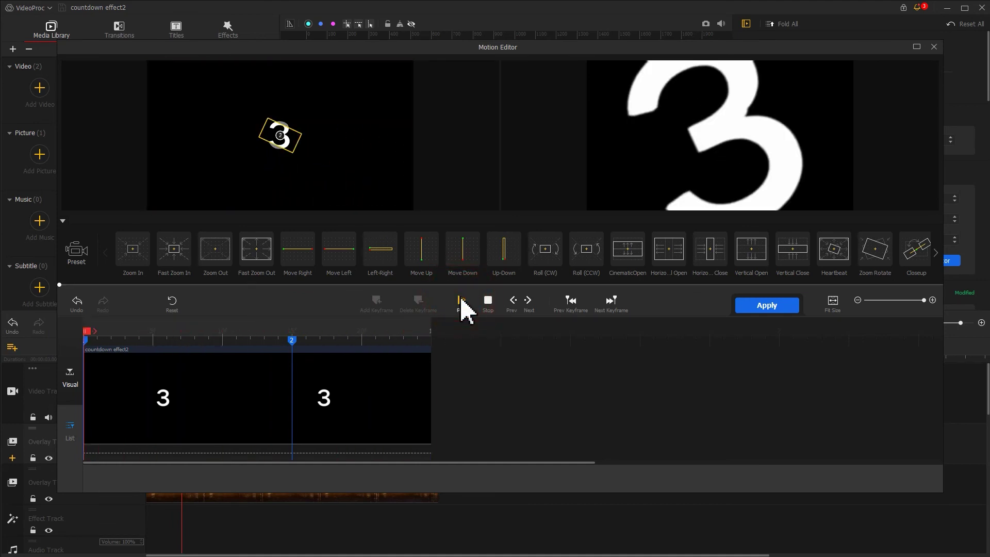
pyautogui.click(745, 309)
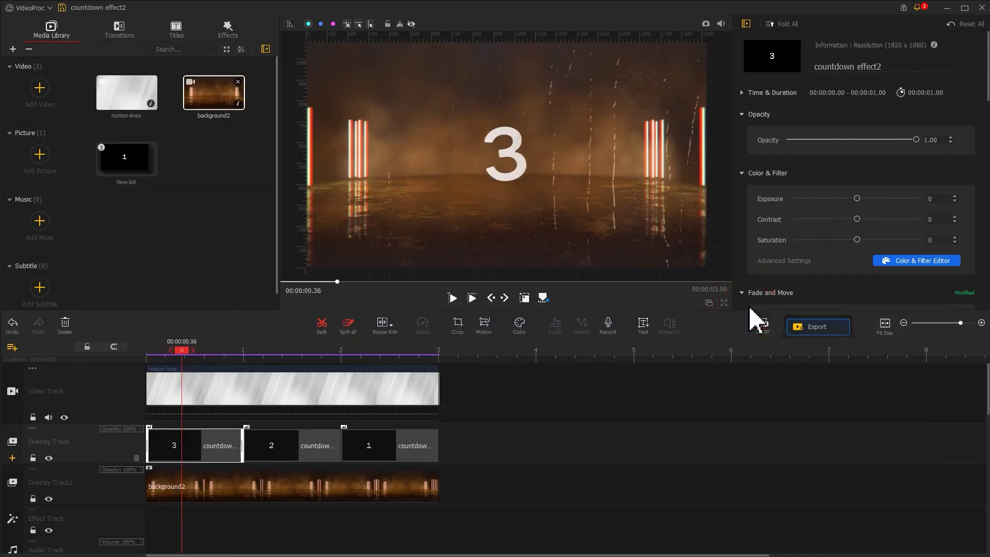
# Step: Give the 2 overlay the Zoom Out motion preset with a 20° starting rotation
pyautogui.click(303, 446)
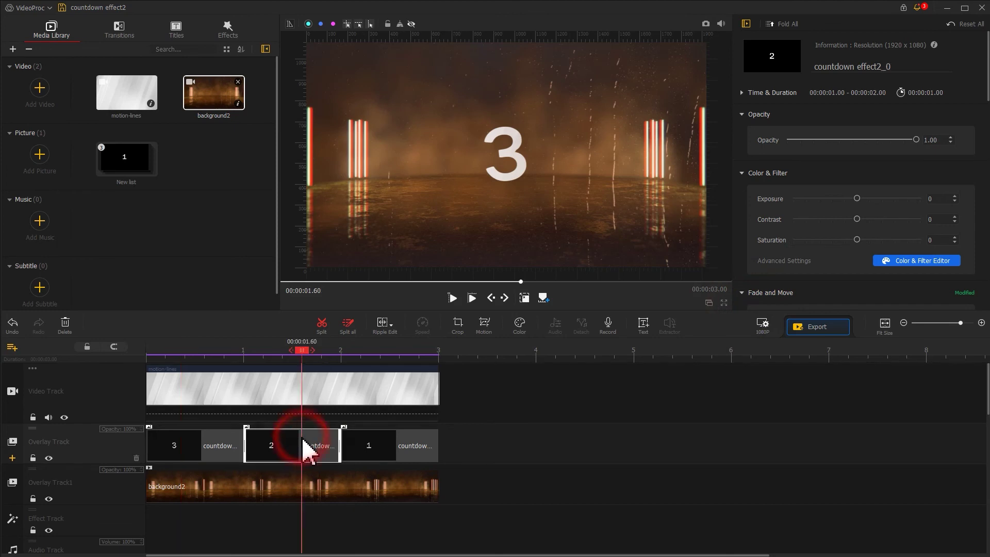
pyautogui.click(484, 325)
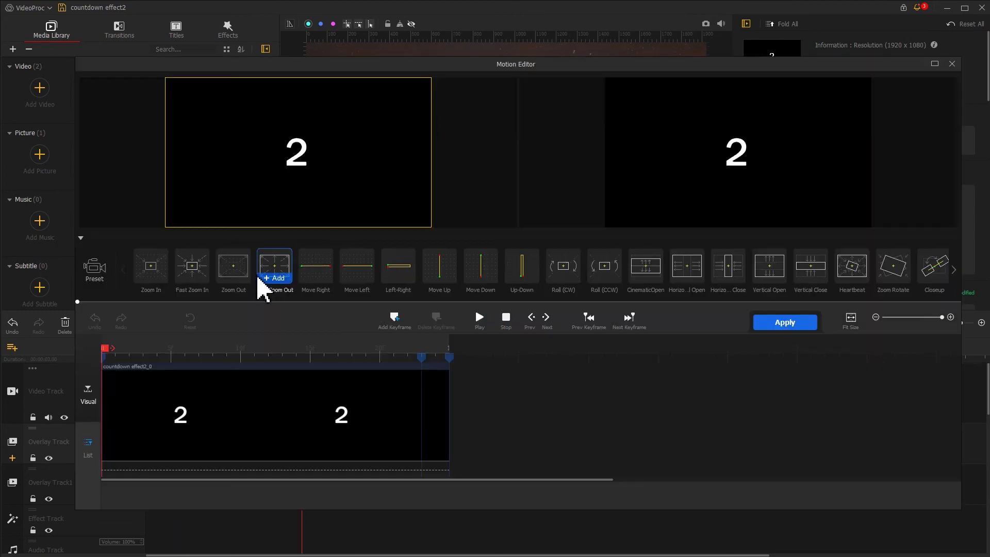
pyautogui.click(233, 278)
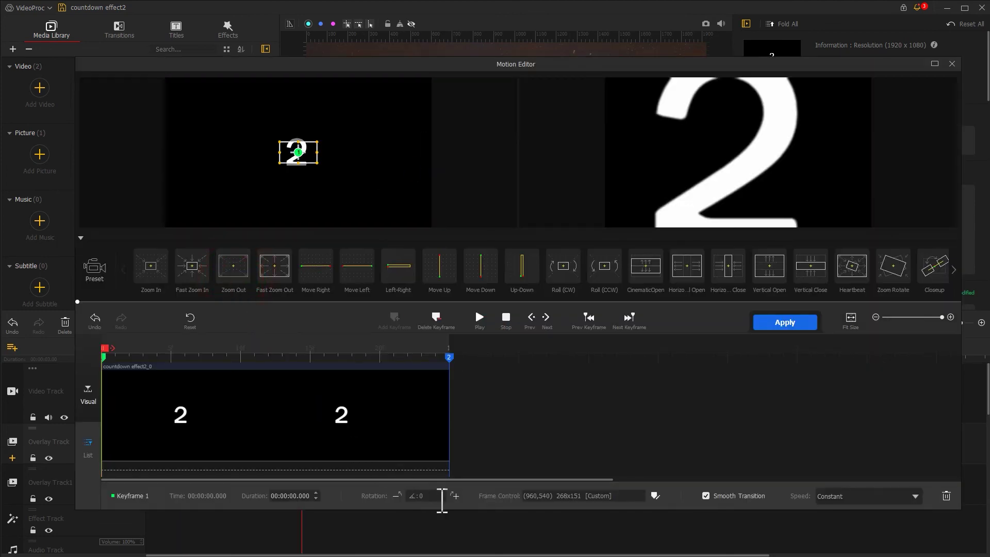
pyautogui.click(422, 496)
pyautogui.write('20')
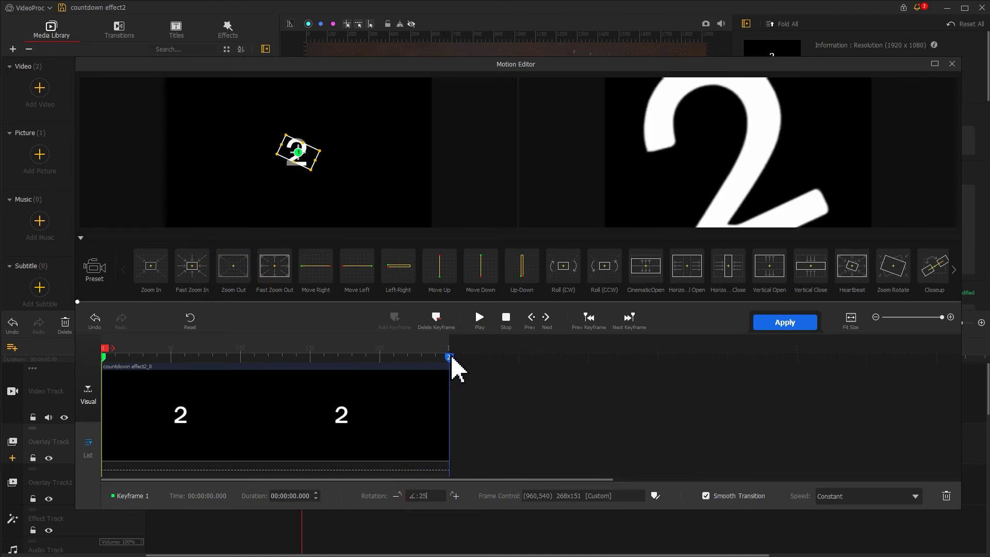
# Step: End the 2's animation at 0.6 s with Smooth Speed Down 2 easing, apply it, and bring up Add Music
pyautogui.moveTo(450, 358); pyautogui.dragTo(320, 365)
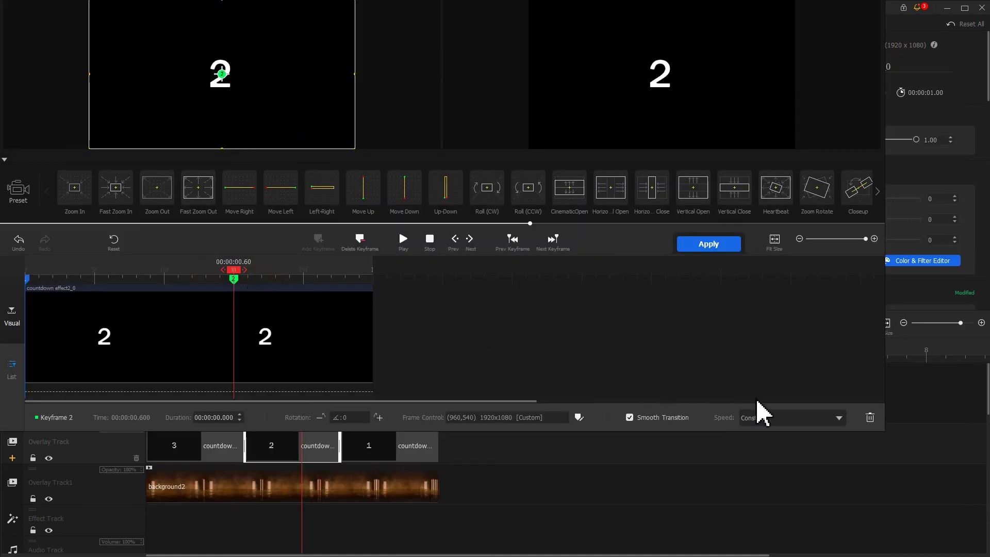
pyautogui.click(786, 414)
pyautogui.click(808, 533)
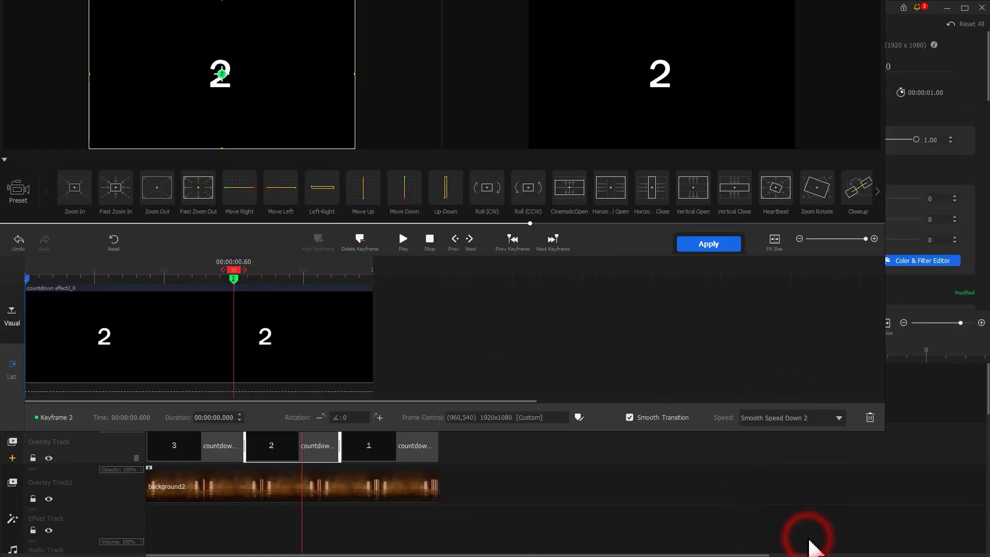
pyautogui.click(705, 245)
pyautogui.click(386, 355)
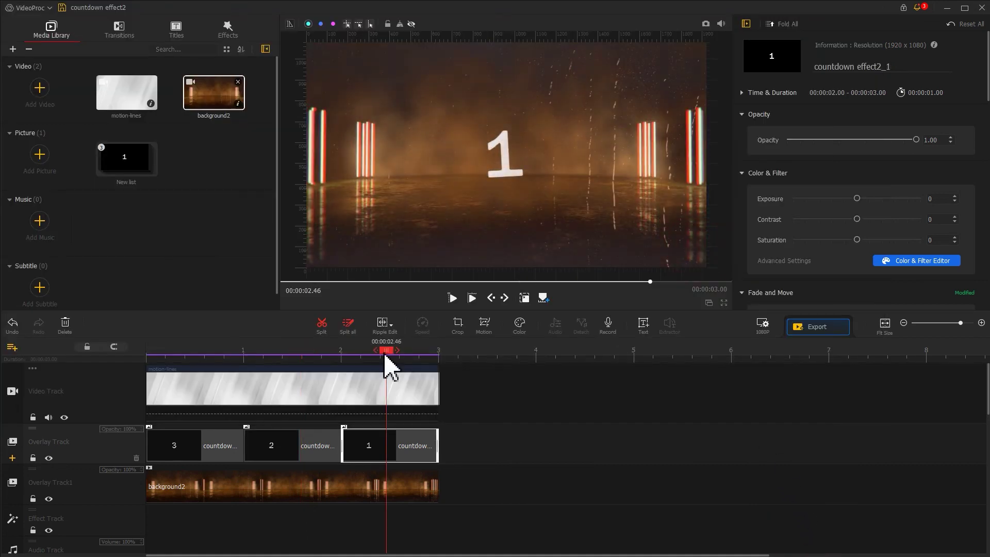
pyautogui.click(39, 223)
# Step: Import the sound effect MP3 onto the audio track and trim its end to 00:00:03:00
pyautogui.click(246, 98)
pyautogui.click(385, 300)
pyautogui.moveTo(110, 243); pyautogui.dragTo(132, 500)
pyautogui.scroll(-2, 130, 504)
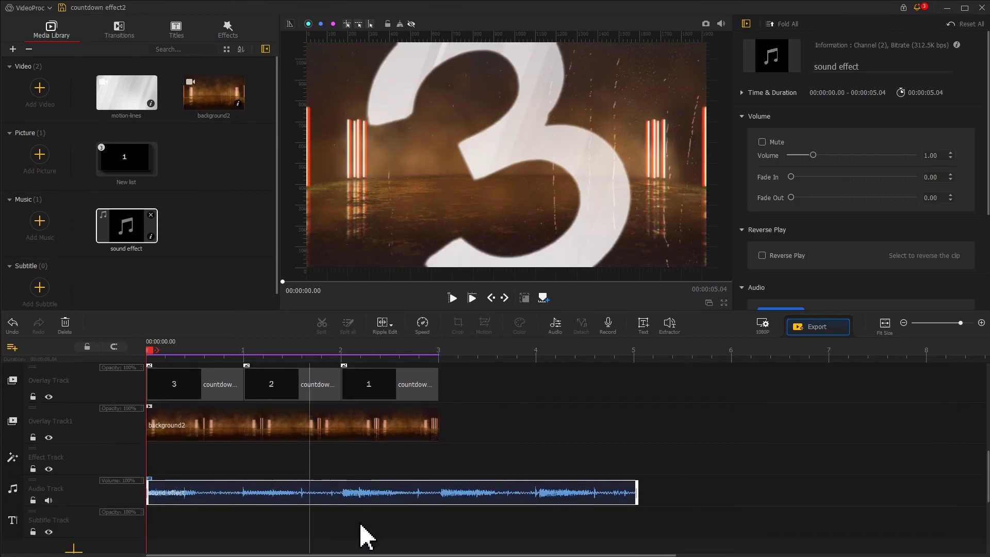
pyautogui.click(636, 494)
pyautogui.moveTo(637, 493); pyautogui.dragTo(439, 495)
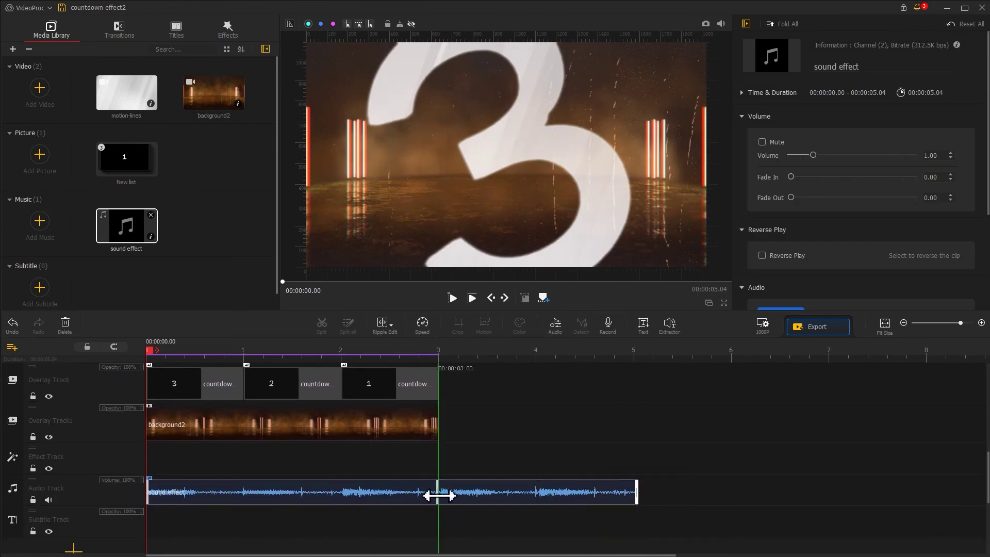
pyautogui.scroll(2, 442, 510)
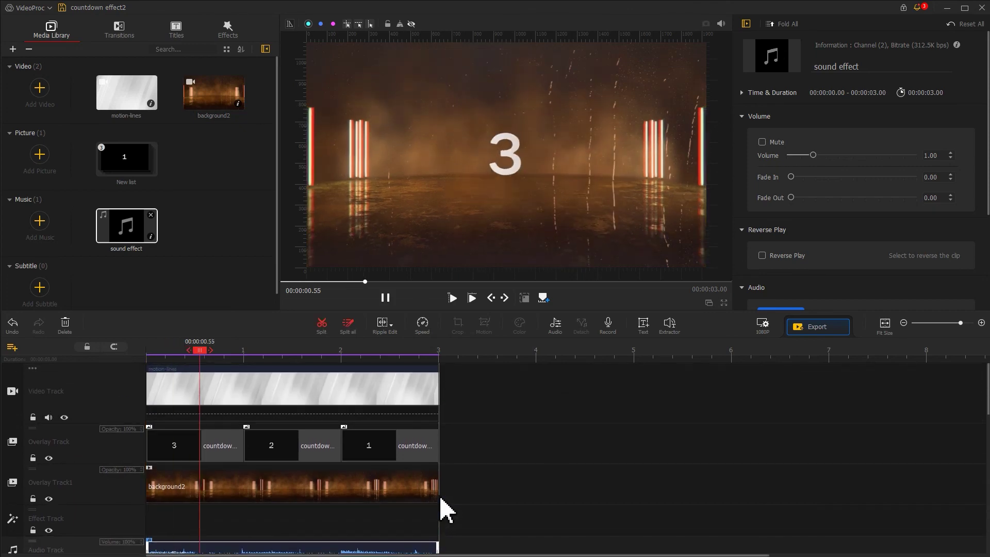